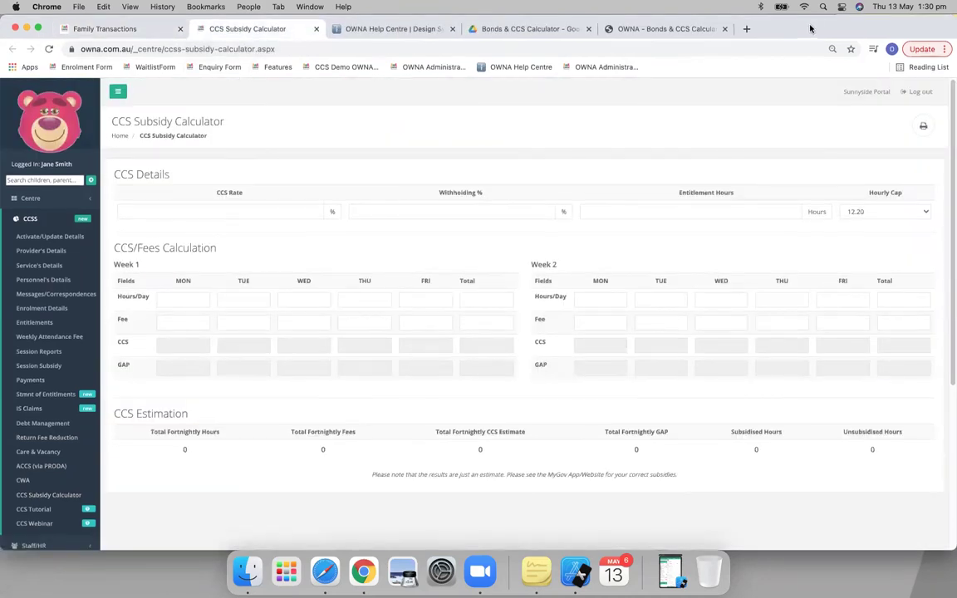
# Narrow the browser window so the phone simulator under the PARENT VIEW note shows beside it
pyautogui.moveTo(803, 28); pyautogui.dragTo(597, 40)
pyautogui.moveTo(708, 33); pyautogui.dragTo(747, 30)
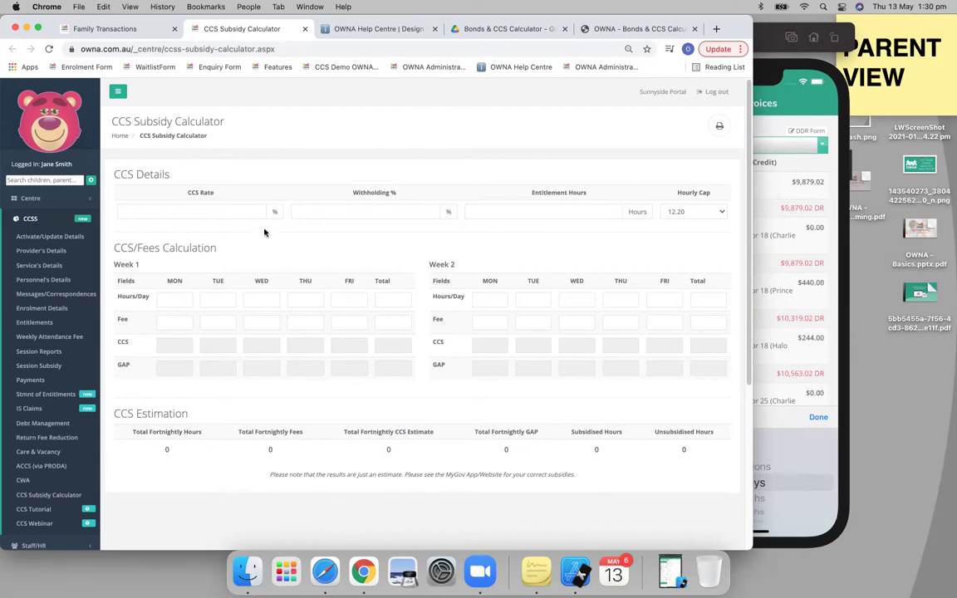
# Examine the CCS Rate field and the total, subsidised and unsubsidised headings of the CCS Estimation section
pyautogui.click(266, 49)
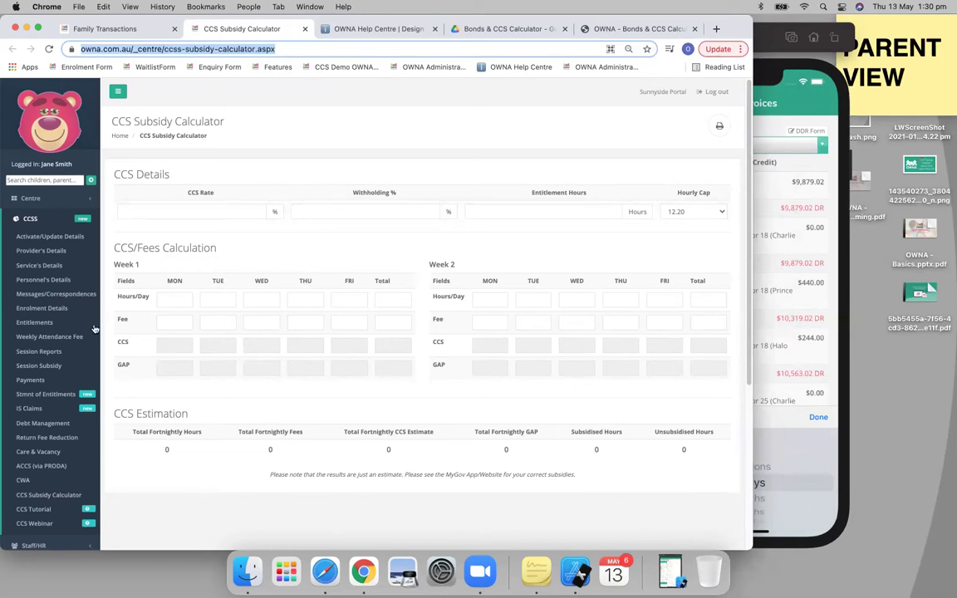
pyautogui.click(221, 211)
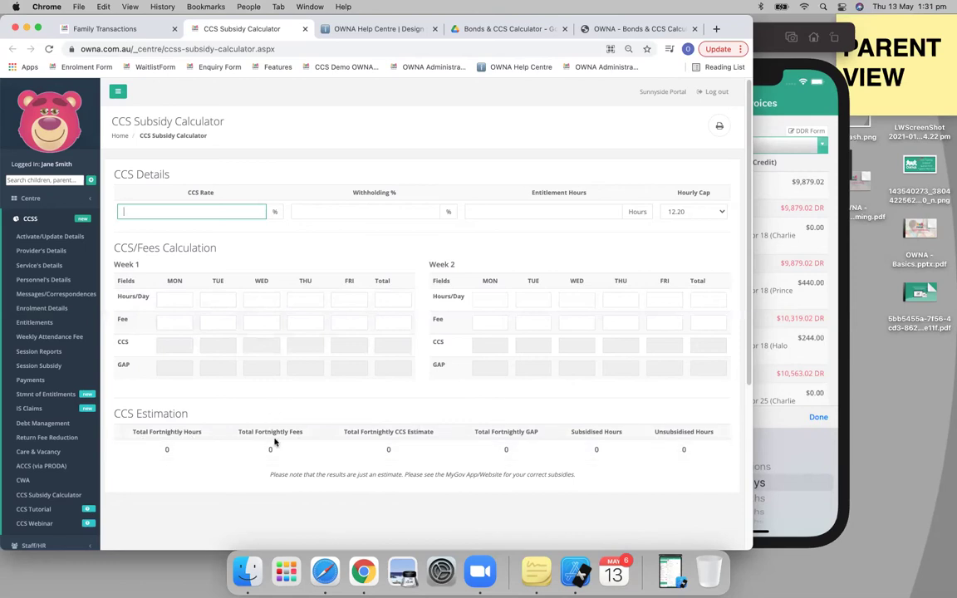
pyautogui.click(214, 441)
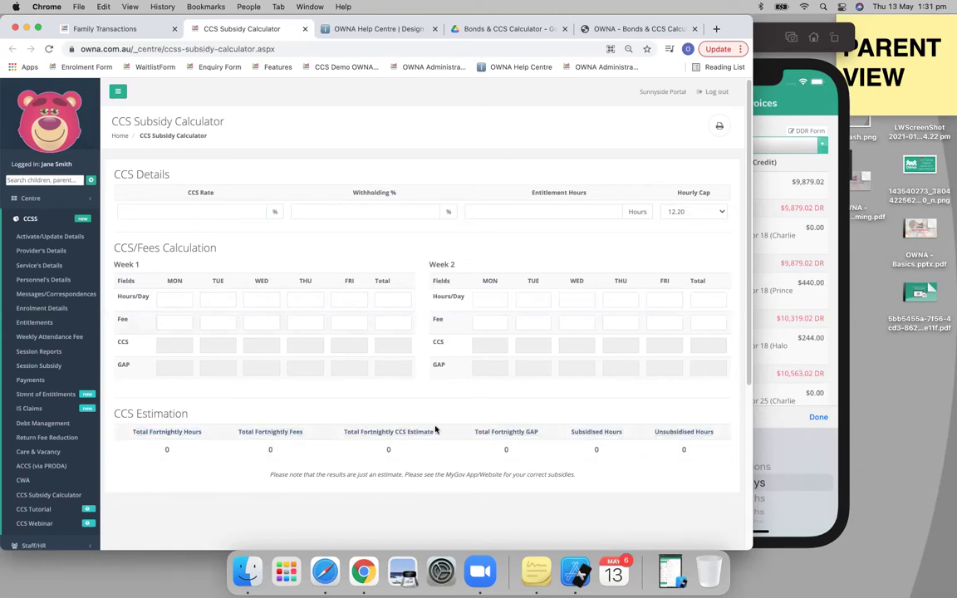
pyautogui.tripleClick(534, 431)
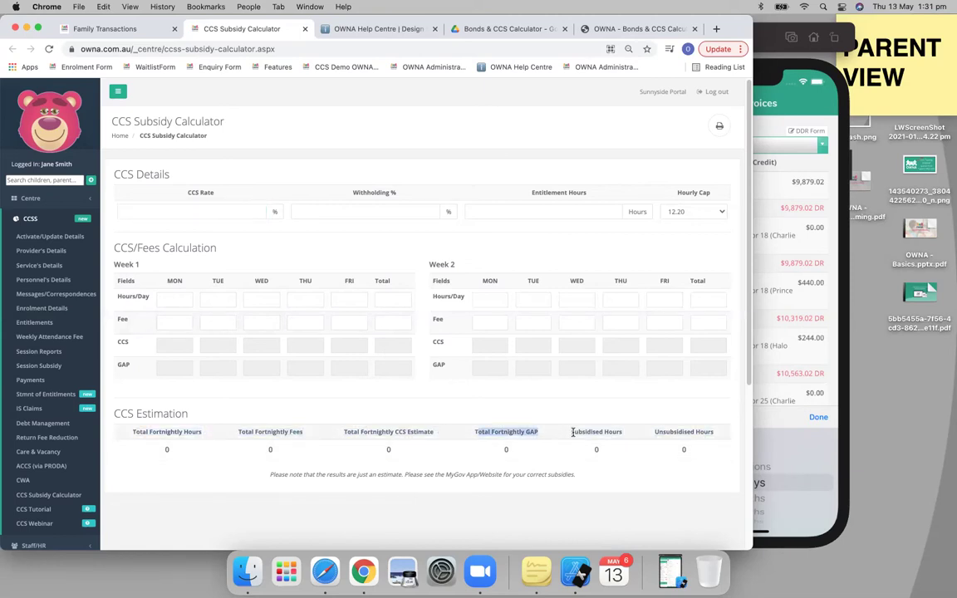
pyautogui.moveTo(573, 432); pyautogui.dragTo(689, 429)
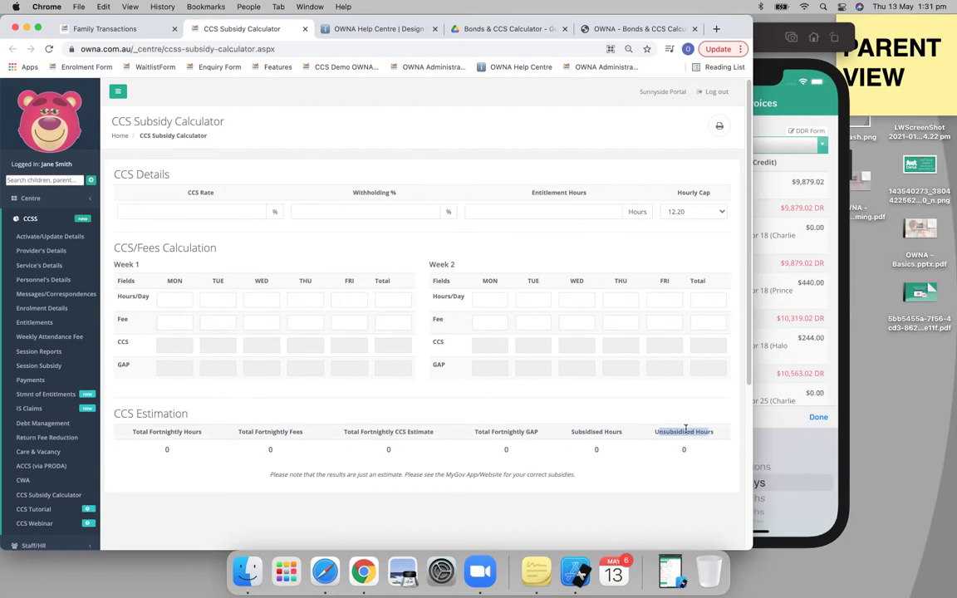
# Enter a CCS rate of 56%, withholding of 5% and 60 entitlement hours, keeping the hourly cap at 12.20
pyautogui.click(245, 211)
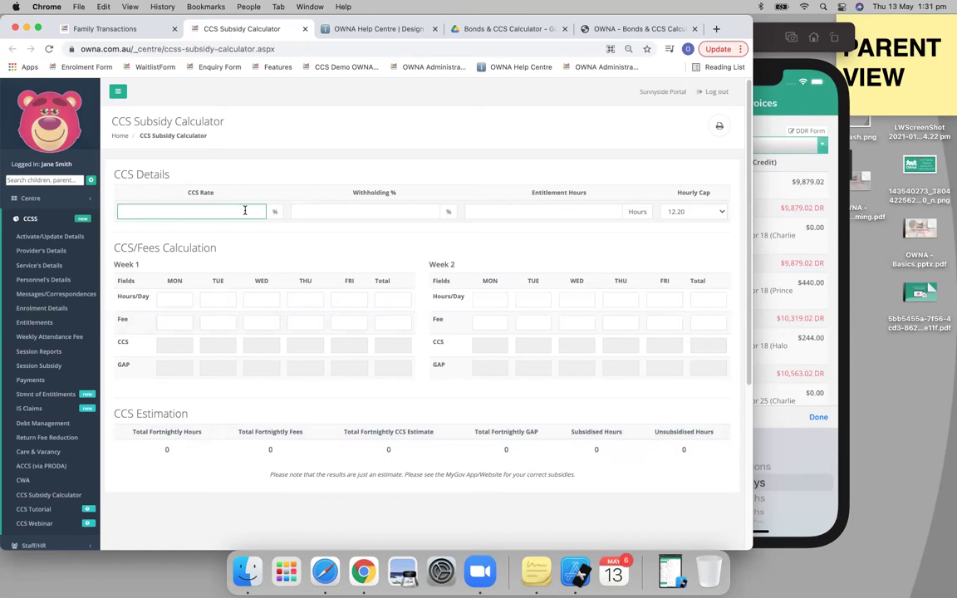
pyautogui.write('56')
pyautogui.press('Tab')
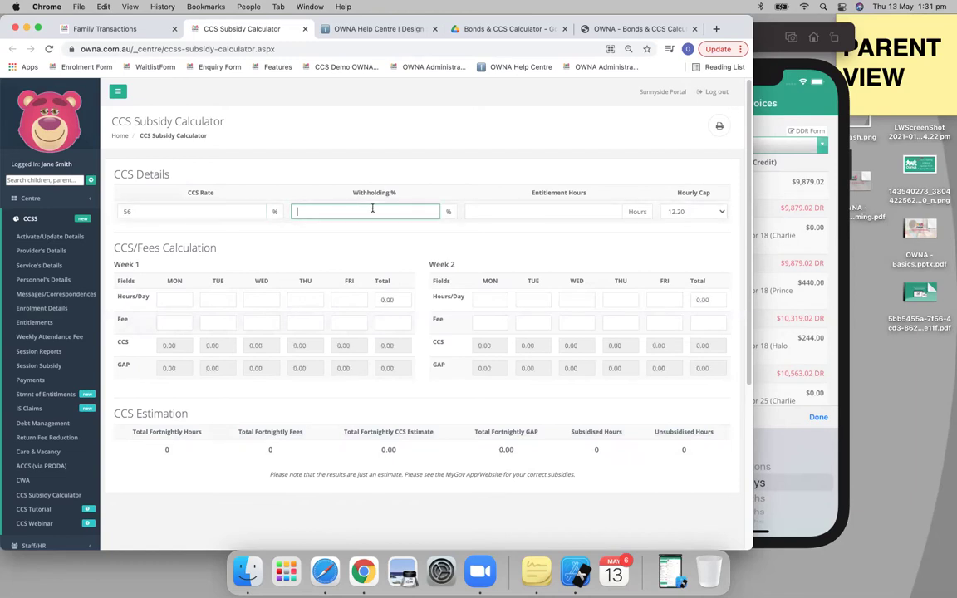
pyautogui.write('5')
pyautogui.press('Tab')
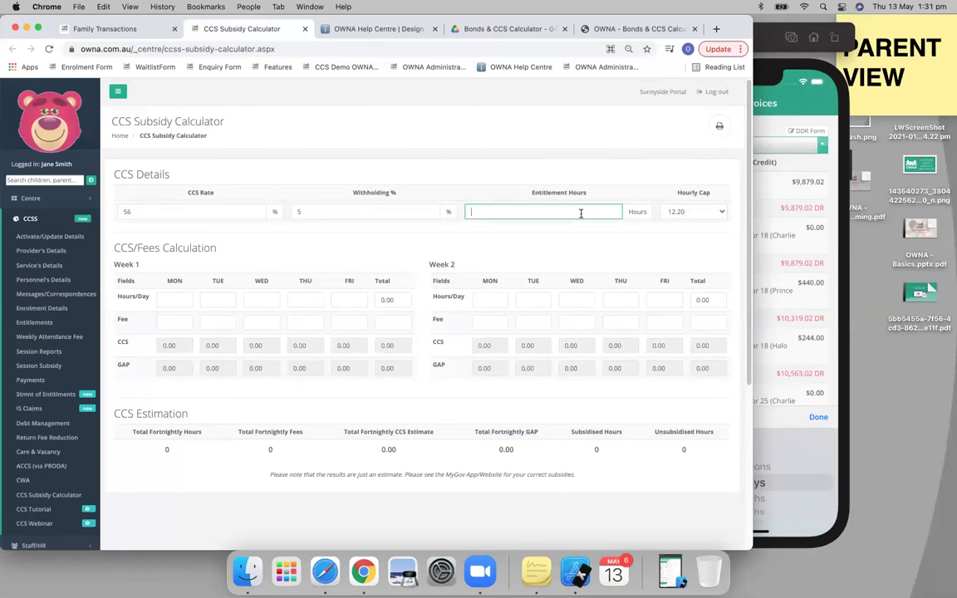
pyautogui.write('60')
pyautogui.press('Tab')
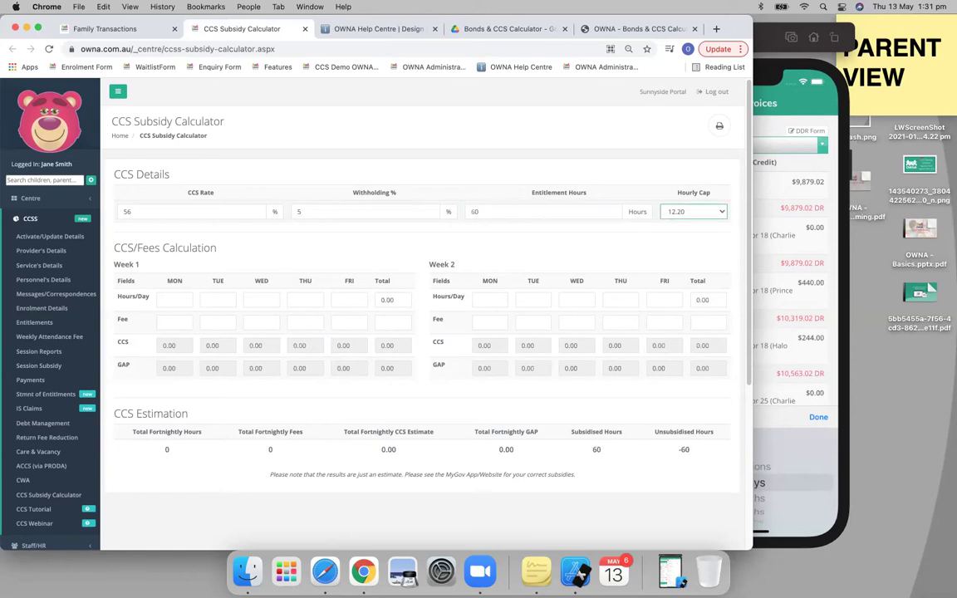
pyautogui.click(679, 212)
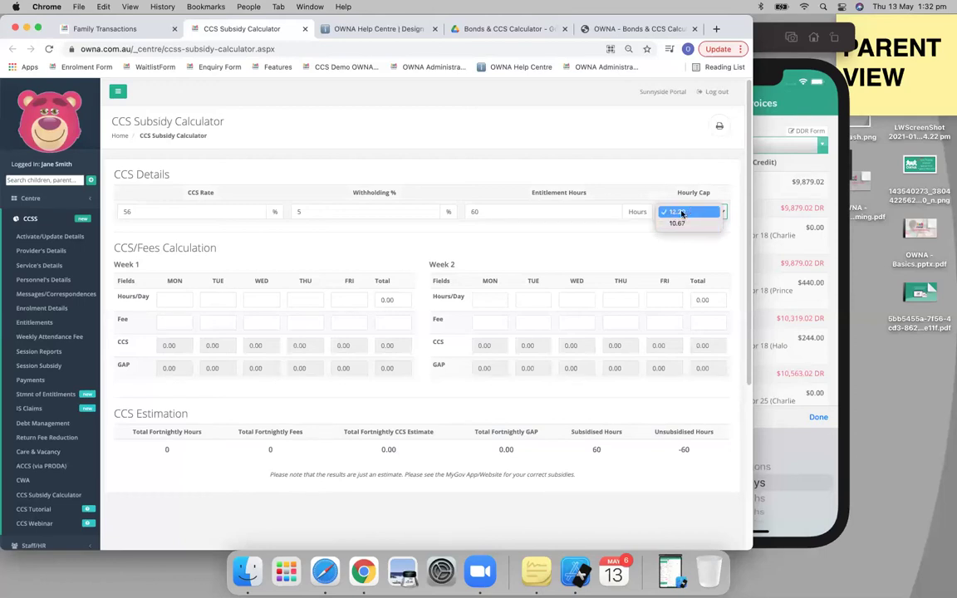
pyautogui.click(586, 237)
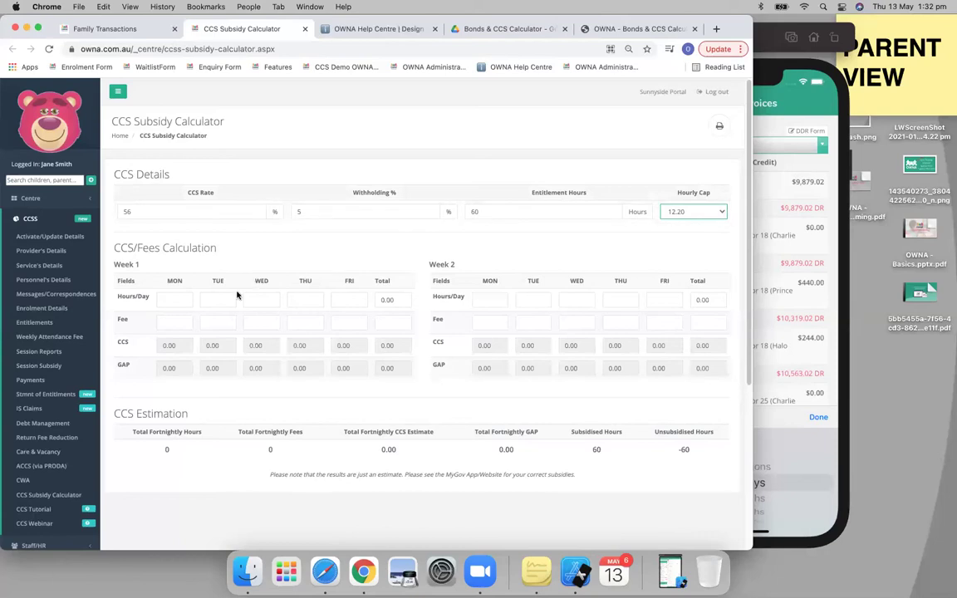
# Set the Week 1 hours per day to 9 for Monday through Thursday, leaving Friday empty
pyautogui.click(182, 299)
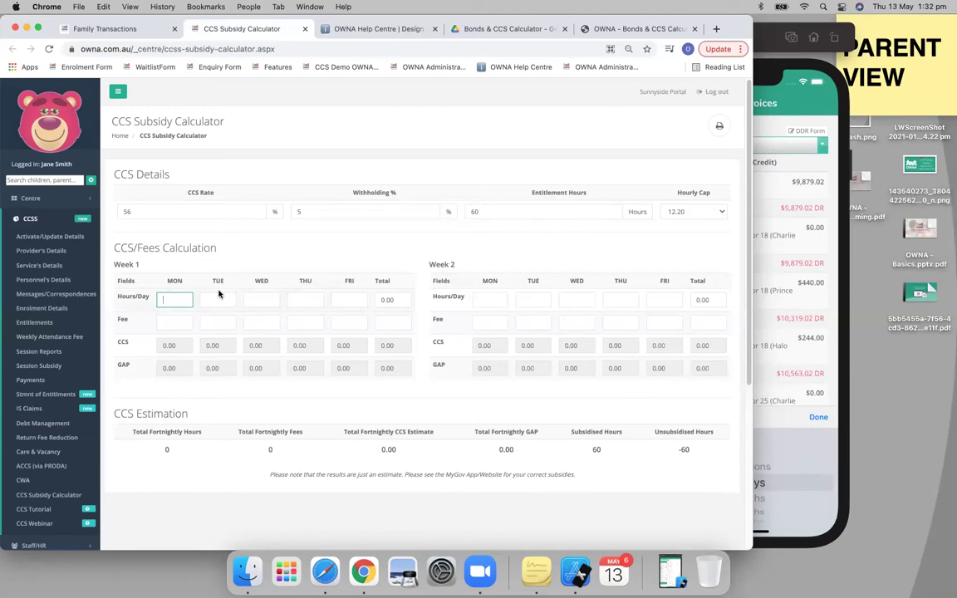
pyautogui.press('Tab')
pyautogui.write('9')
pyautogui.press('Tab')
pyautogui.write('9')
pyautogui.press('Tab')
pyautogui.write('9')
pyautogui.press('Tab')
pyautogui.press('Tab')
pyautogui.press('Tab')
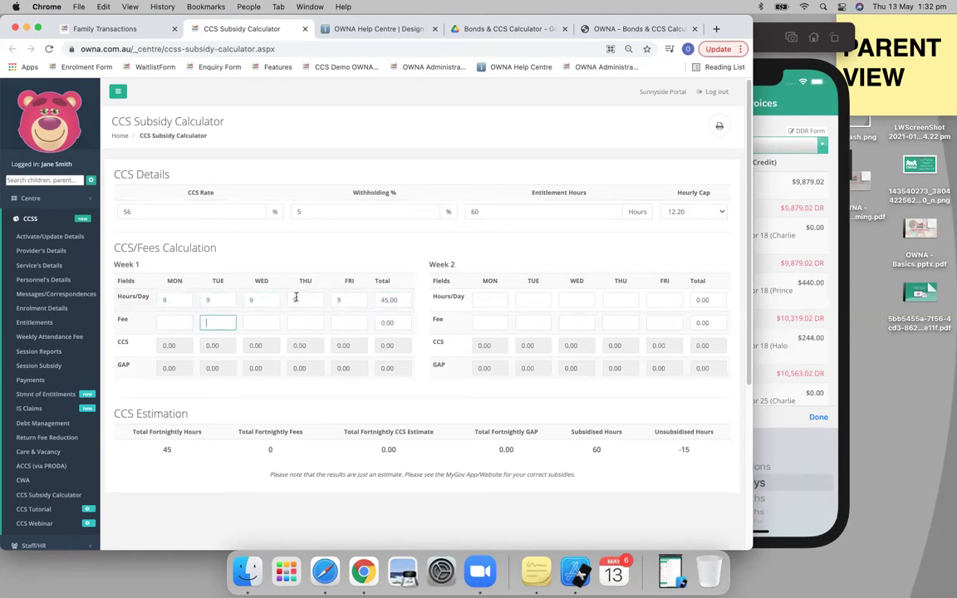
pyautogui.click(339, 301)
pyautogui.press('BackSpace')
# Set the Week 2 hours per day to 9 for Monday through Thursday
pyautogui.click(482, 300)
pyautogui.write('99')
pyautogui.press('Tab')
pyautogui.write('9')
pyautogui.press('Tab')
pyautogui.write('9')
pyautogui.press('Tab')
# Set the Week 1 daily fee to 120 for Monday through Thursday
pyautogui.click(188, 322)
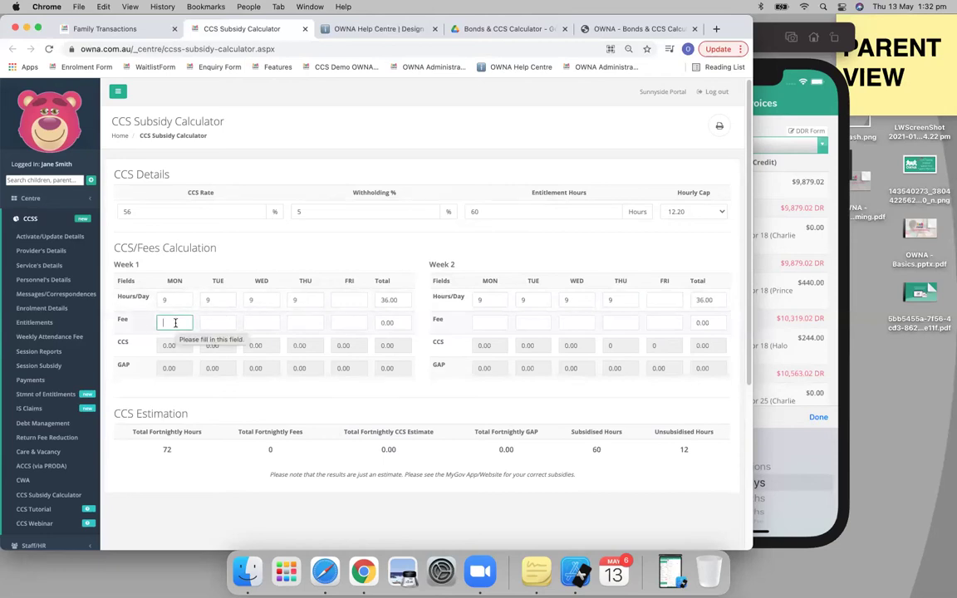
pyautogui.write('120')
pyautogui.press('Tab')
pyautogui.write('120')
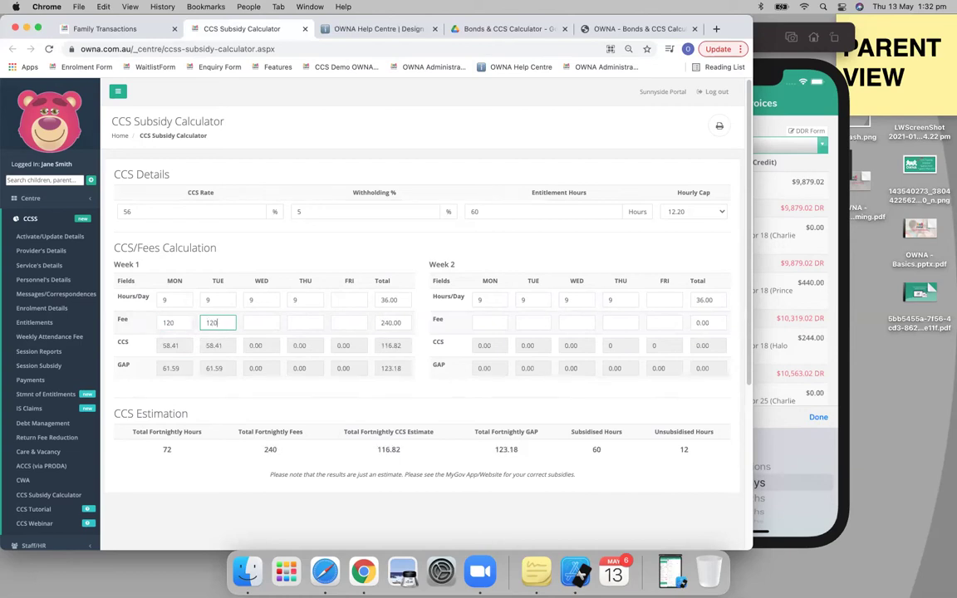
pyautogui.press('Tab')
pyautogui.write('120')
pyautogui.press('Tab')
pyautogui.write('120')
pyautogui.press('Tab')
pyautogui.press('Tab')
pyautogui.press('Tab')
pyautogui.press('Tab')
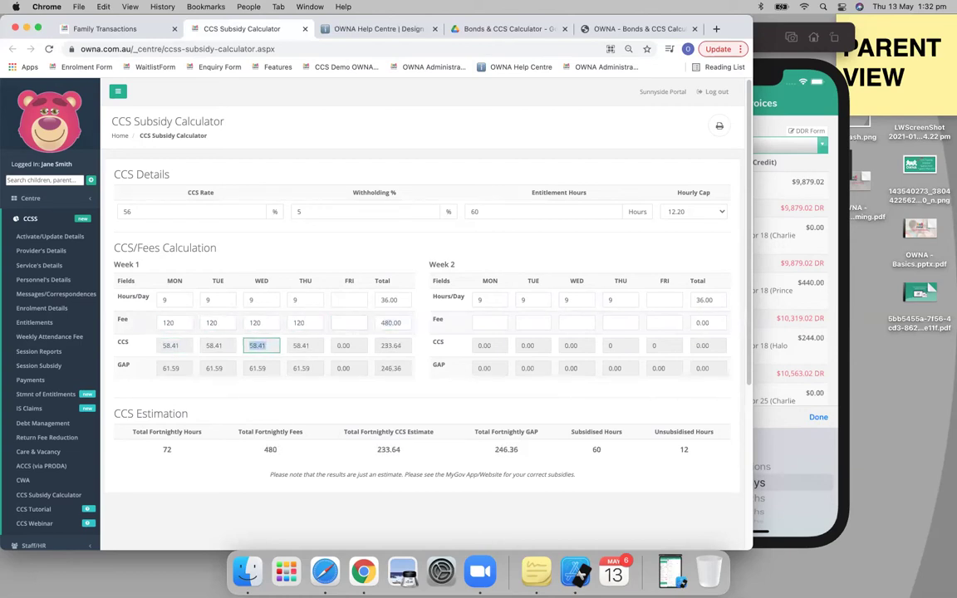
# Review the CCS Estimation figures and set the Week 2 daily fee to 120 for Monday through Thursday
pyautogui.click(486, 322)
pyautogui.moveTo(163, 449); pyautogui.dragTo(544, 465)
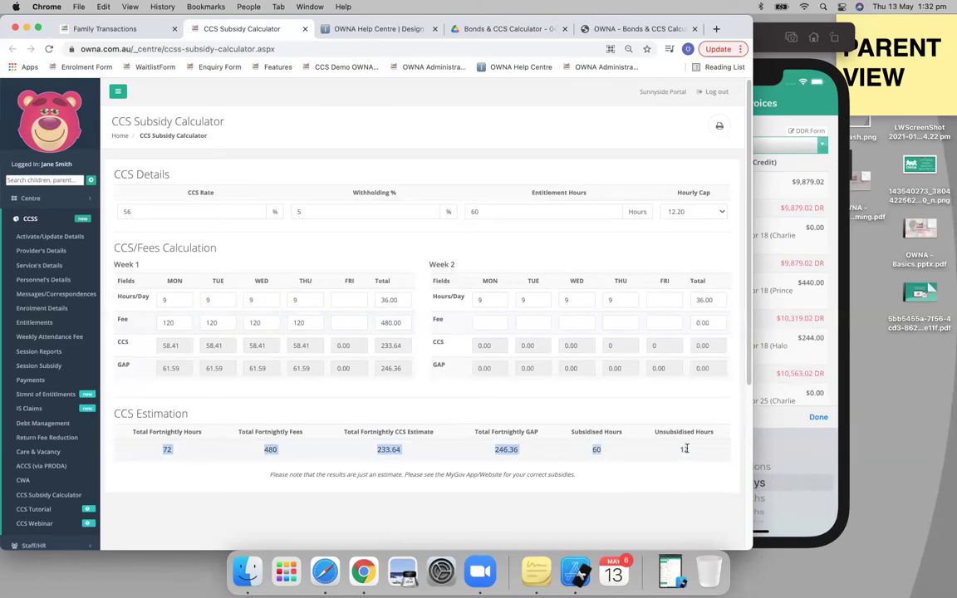
pyautogui.click(604, 464)
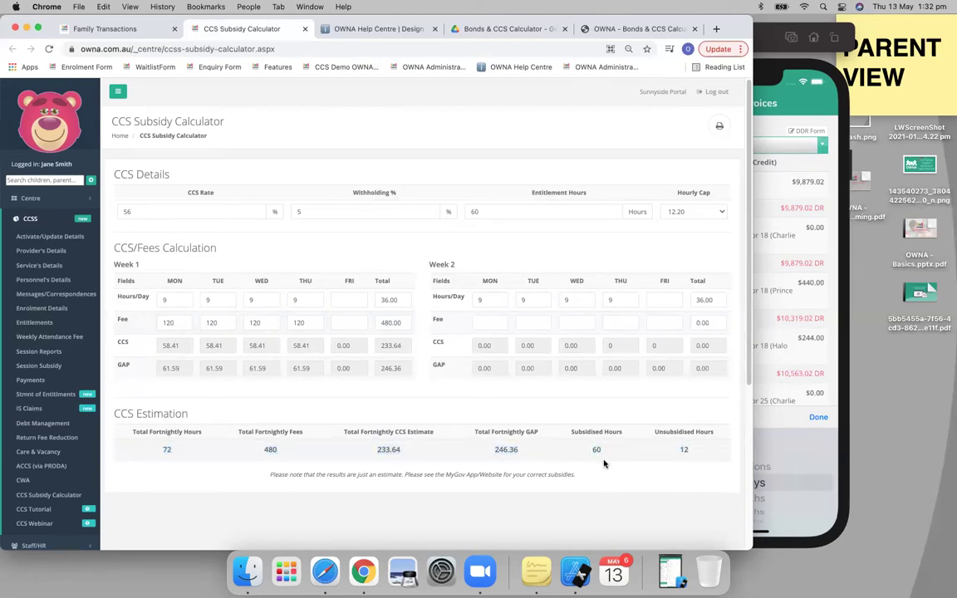
pyautogui.click(498, 322)
pyautogui.write('120')
pyautogui.press('Tab')
pyautogui.write('120')
pyautogui.press('Tab')
pyautogui.write('100')
pyautogui.press('Tab')
pyautogui.write('120')
pyautogui.press('Tab')
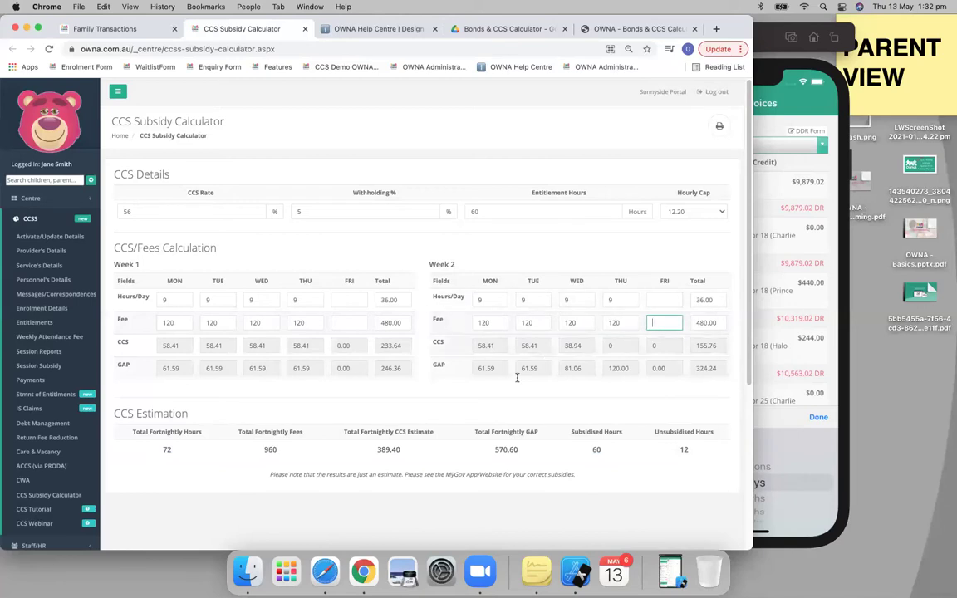
pyautogui.click(426, 335)
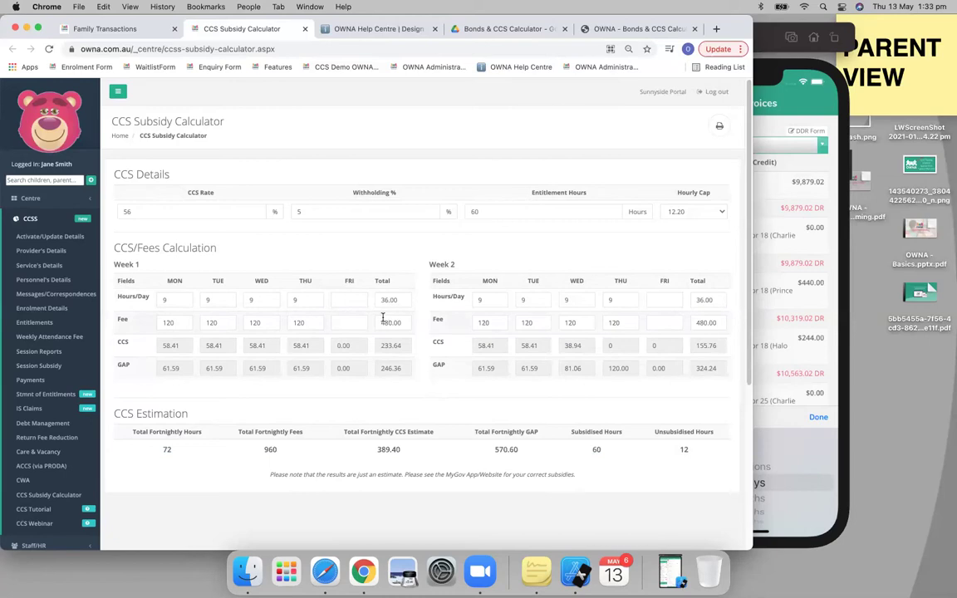
# Try 10 hours for Wednesday of Week 1 and 11 hours for Tuesday of Week 2, and undo both changes
pyautogui.doubleClick(165, 212)
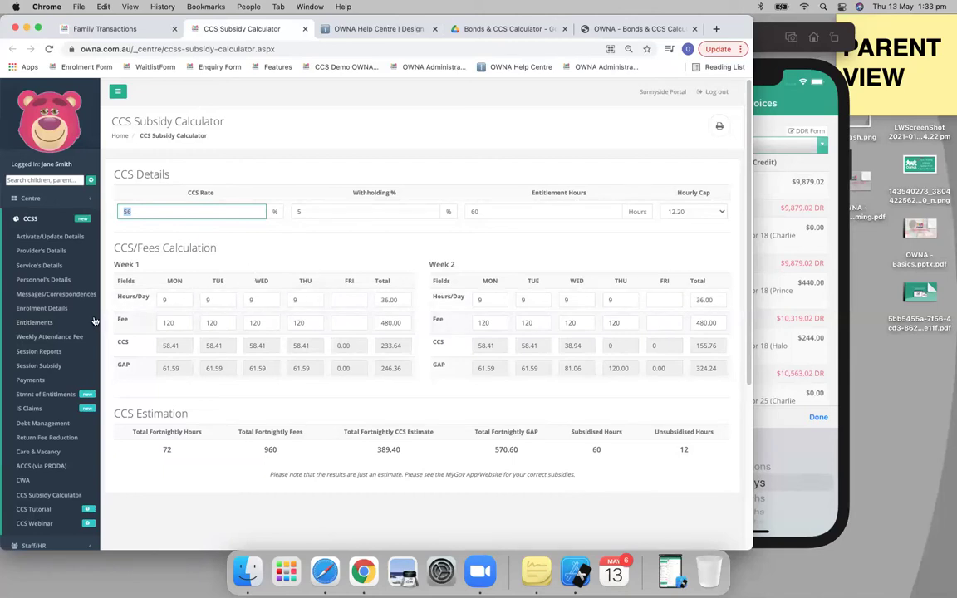
pyautogui.click(250, 300)
pyautogui.write('10')
pyautogui.click(525, 300)
pyautogui.write('11')
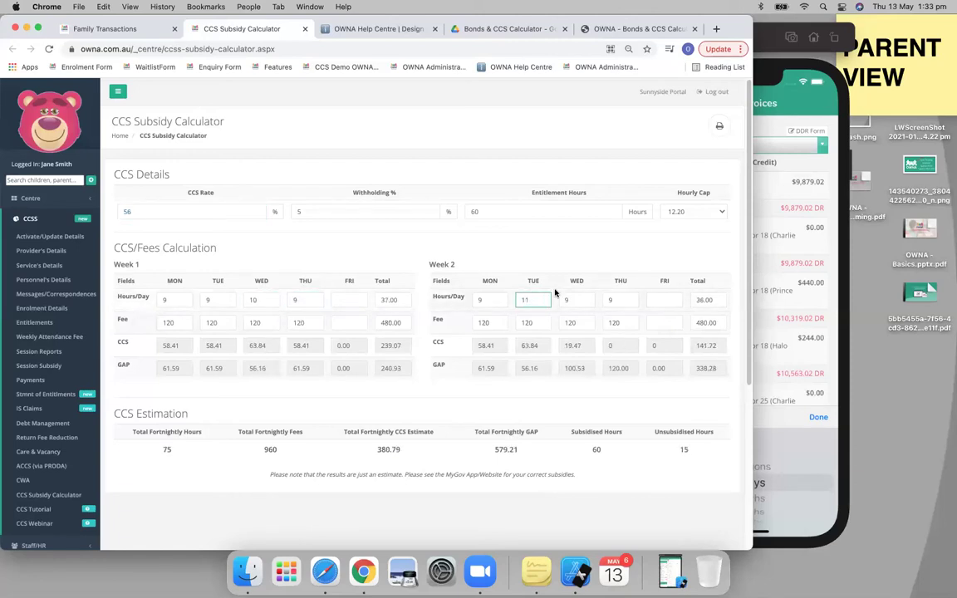
pyautogui.press('BackSpace')
pyautogui.press('super+z')
pyautogui.press('super+z')
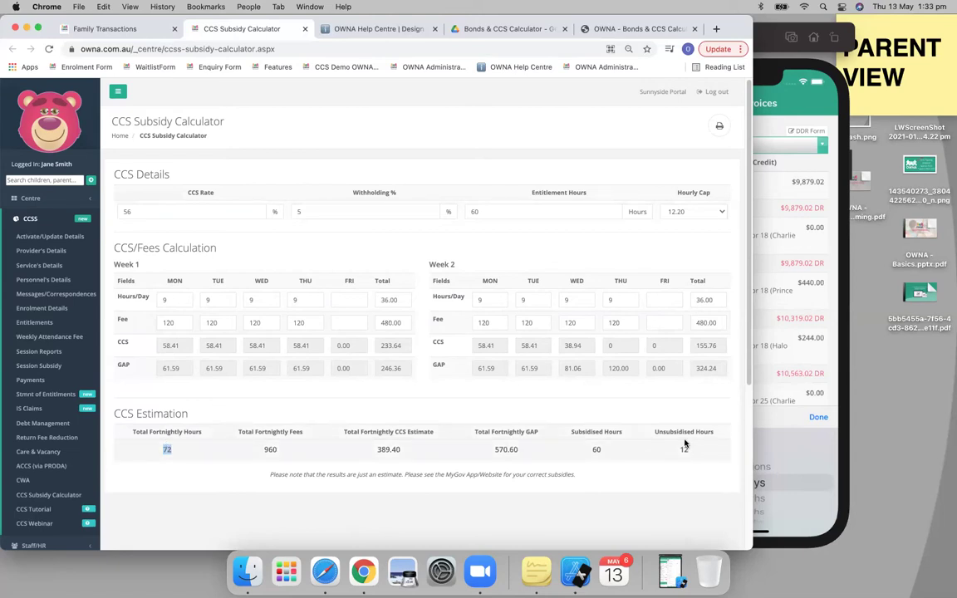
# Clear the Week 2 Wednesday and Thursday hours to test the unsubsidised hours, and set both back to 9
pyautogui.moveTo(656, 431); pyautogui.dragTo(715, 432)
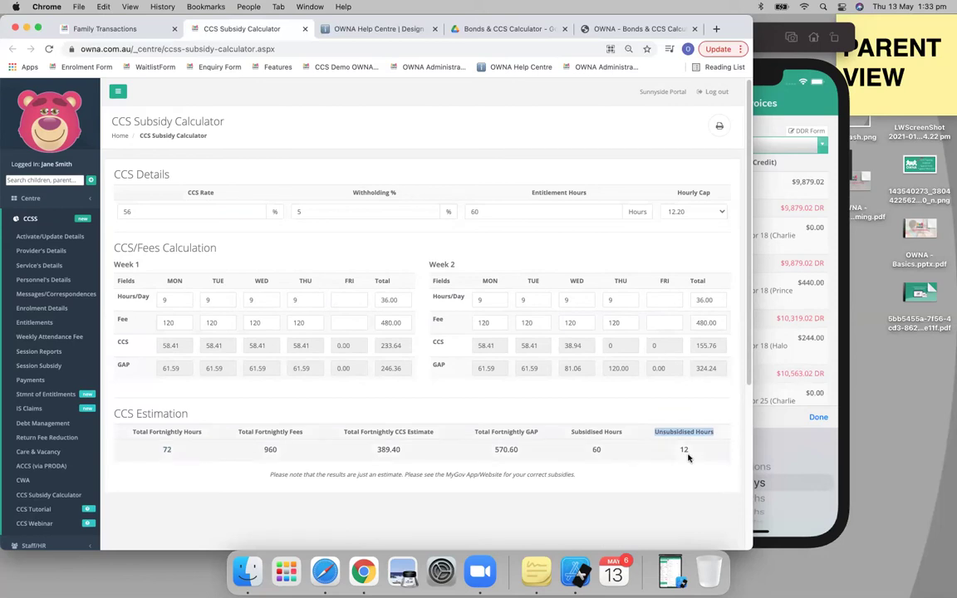
pyautogui.click(609, 298)
pyautogui.press('BackSpace')
pyautogui.click(589, 299)
pyautogui.press('BackSpace')
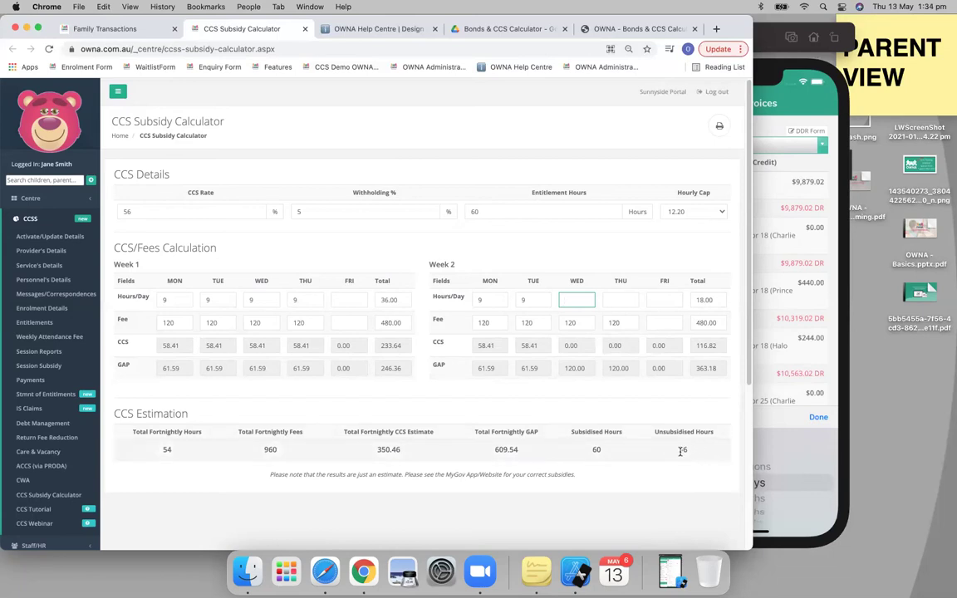
pyautogui.write('9')
pyautogui.click(617, 300)
pyautogui.write('9')
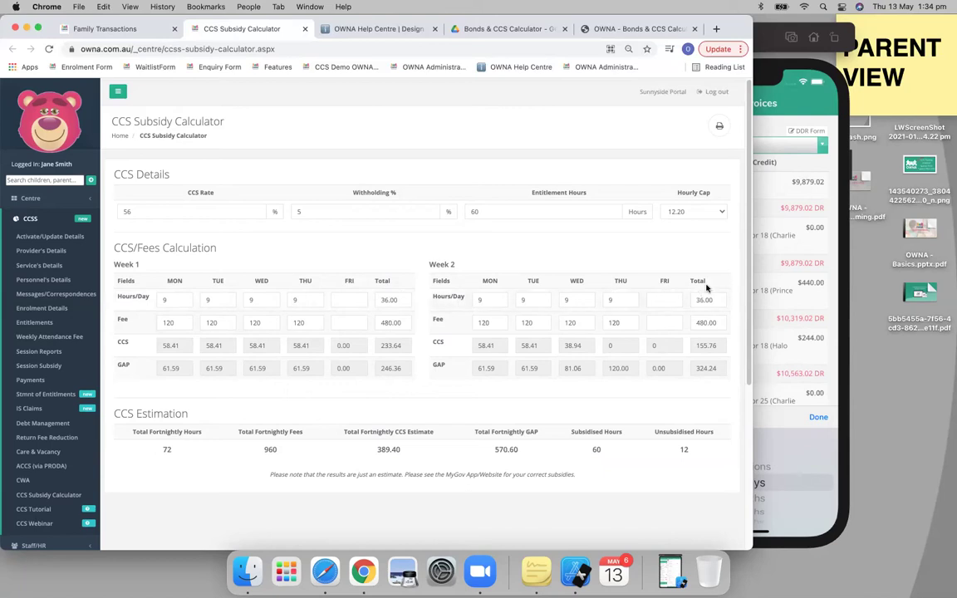
# Clear the Week 1 Wednesday hours and fee as a test, and re-enter 9 hours and a fee of 120
pyautogui.click(247, 298)
pyautogui.press('BackSpace')
pyautogui.doubleClick(249, 323)
pyautogui.press('BackSpace')
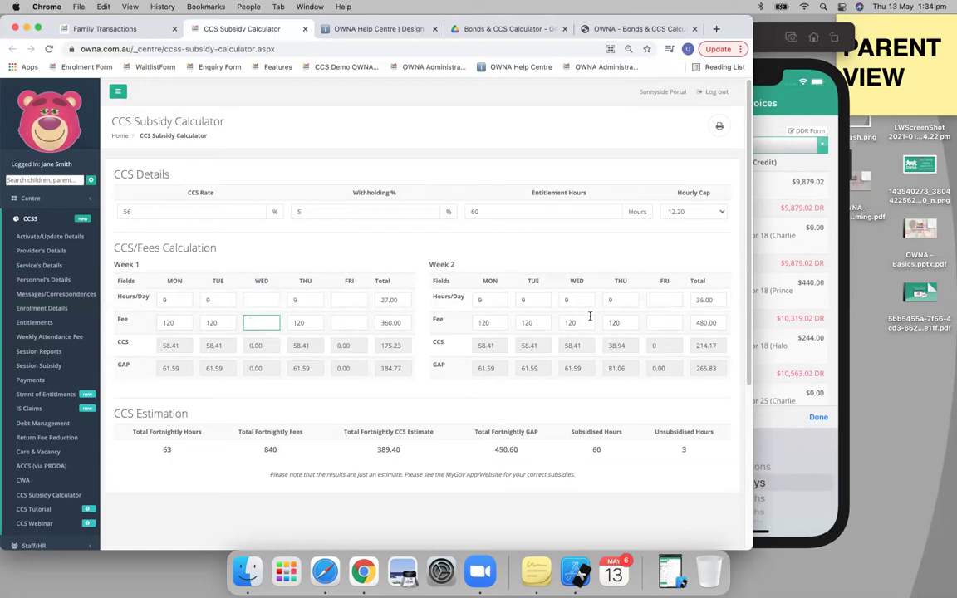
pyautogui.click(256, 299)
pyautogui.write('9')
pyautogui.click(254, 323)
pyautogui.write('120')
pyautogui.press('Tab')
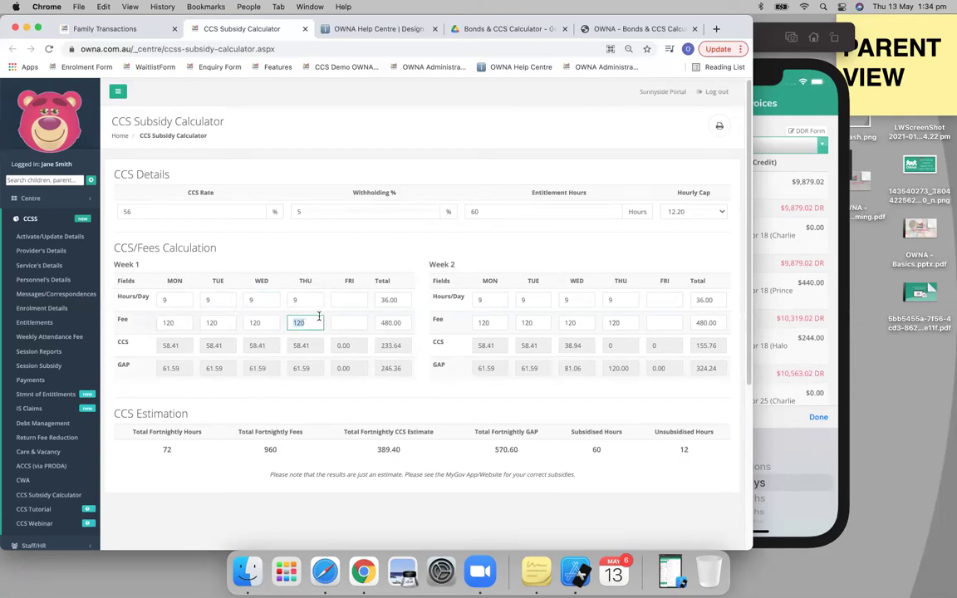
# Try 8 hours for Monday of Week 1 and check the fortnightly GAP and CCS estimate
pyautogui.click(253, 300)
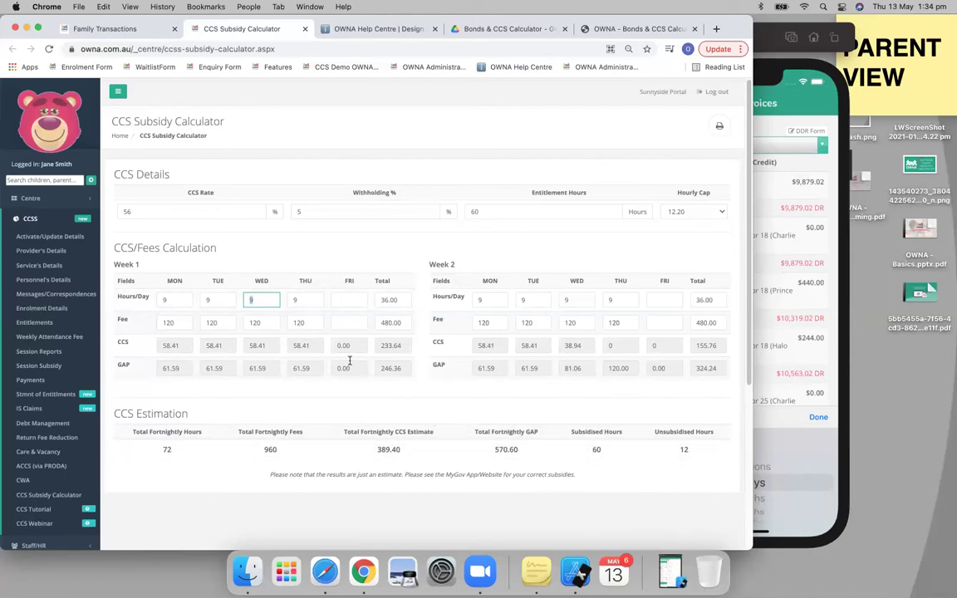
pyautogui.click(342, 299)
pyautogui.click(157, 300)
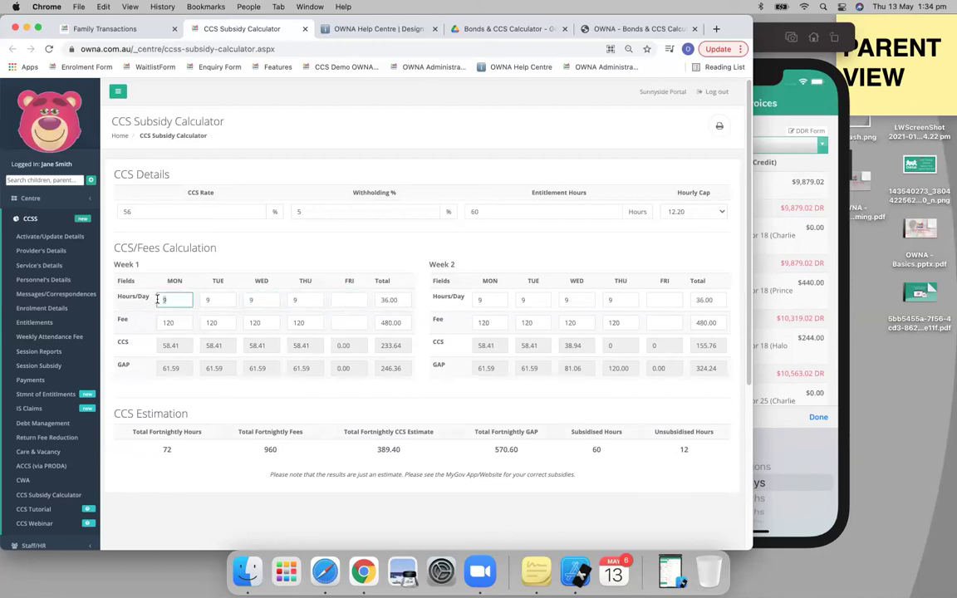
pyautogui.doubleClick(168, 300)
pyautogui.write('8')
pyautogui.doubleClick(506, 449)
pyautogui.doubleClick(391, 449)
pyautogui.click(374, 402)
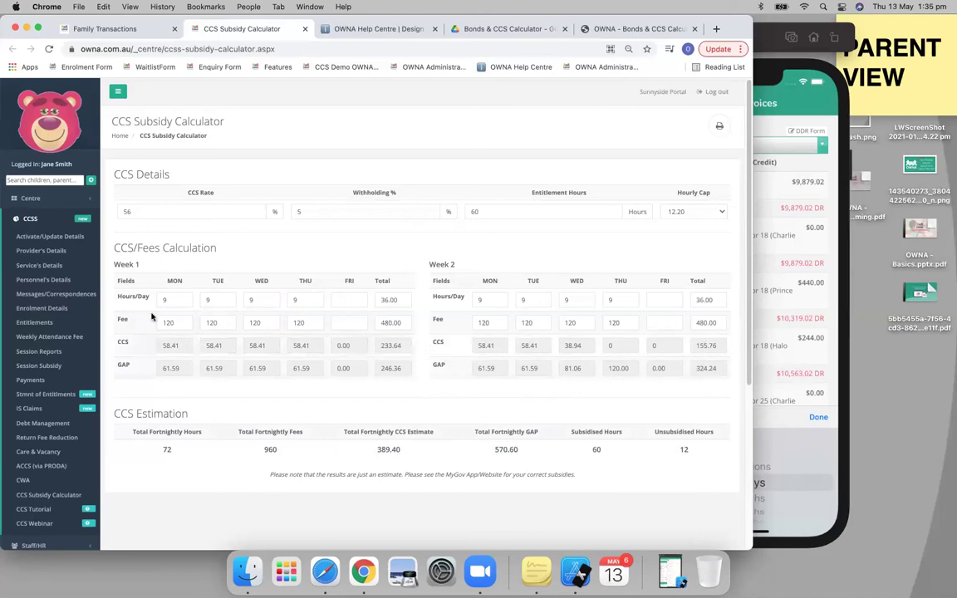
# Examine the Week 1 and Week 2 CCS totals in the CCS/Fees Calculation section
pyautogui.moveTo(115, 246); pyautogui.dragTo(223, 257)
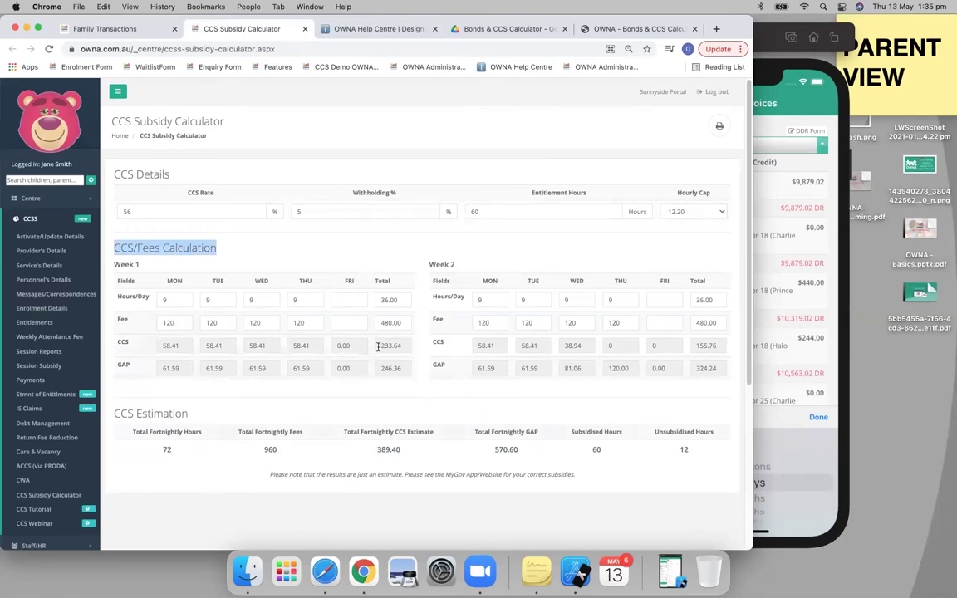
pyautogui.moveTo(377, 347); pyautogui.dragTo(410, 347)
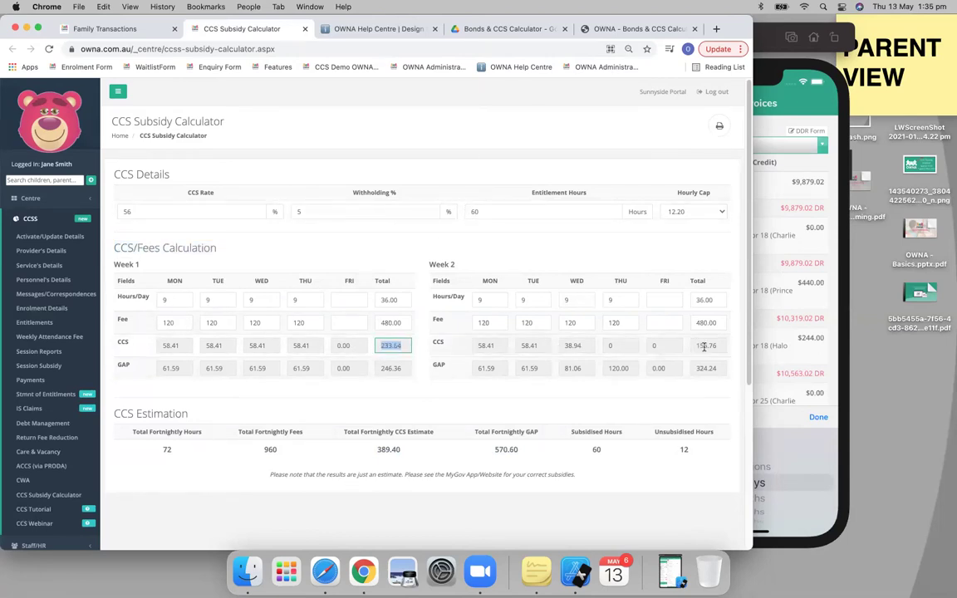
pyautogui.moveTo(693, 345); pyautogui.dragTo(722, 345)
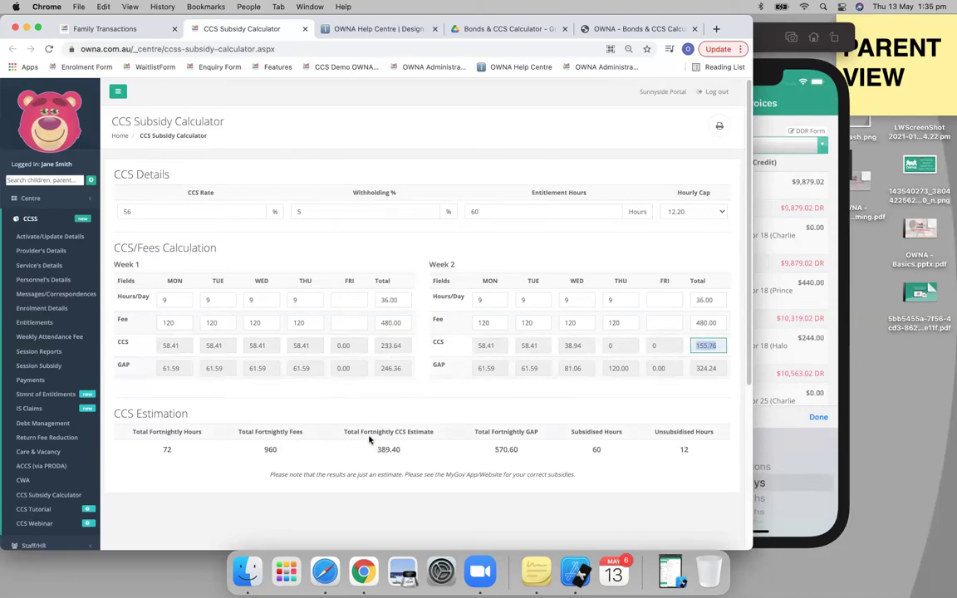
# Examine the total fortnightly CCS estimate and the GAP totals of Week 1 and Week 2
pyautogui.tripleClick(437, 431)
pyautogui.doubleClick(407, 450)
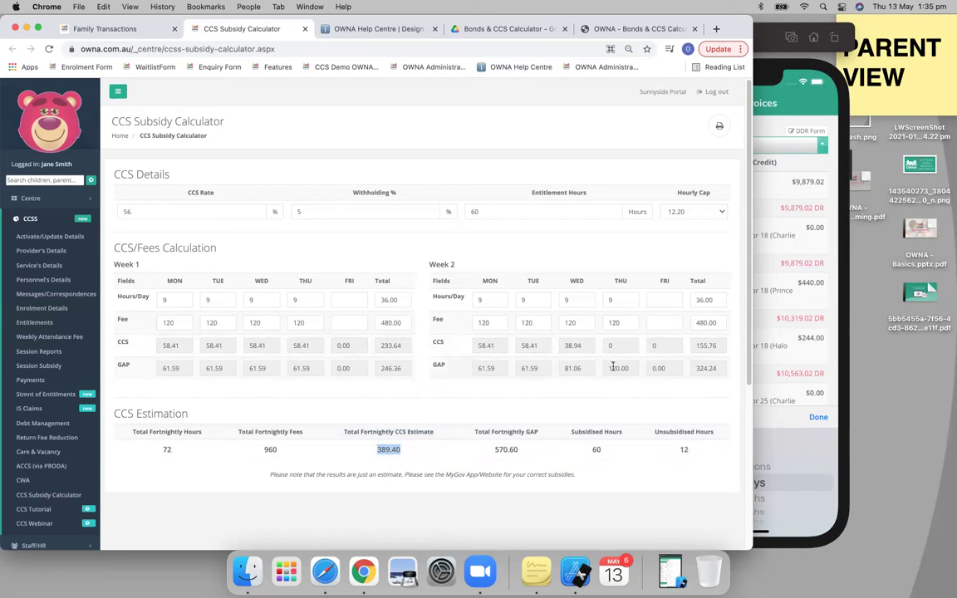
pyautogui.doubleClick(375, 369)
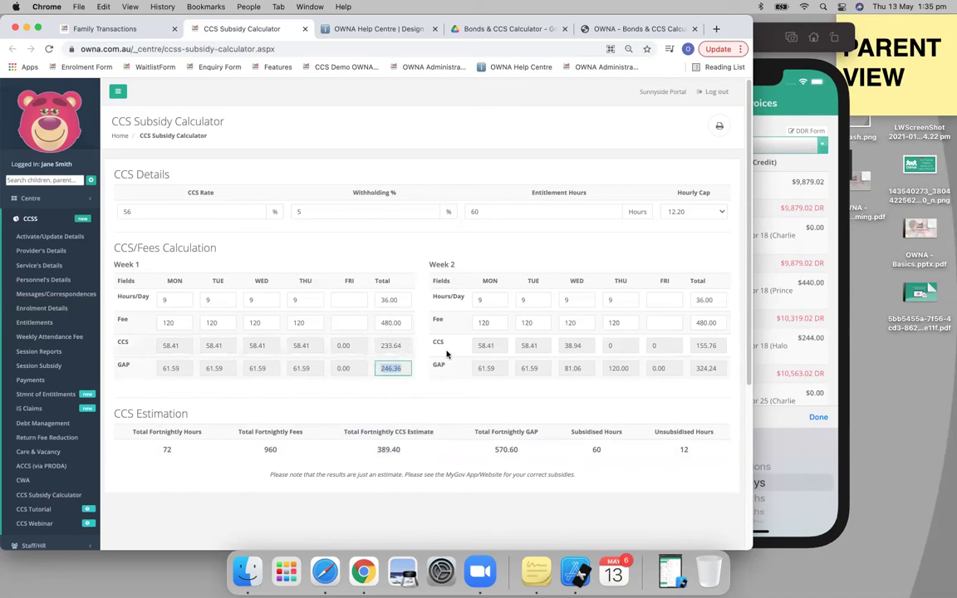
pyautogui.doubleClick(703, 368)
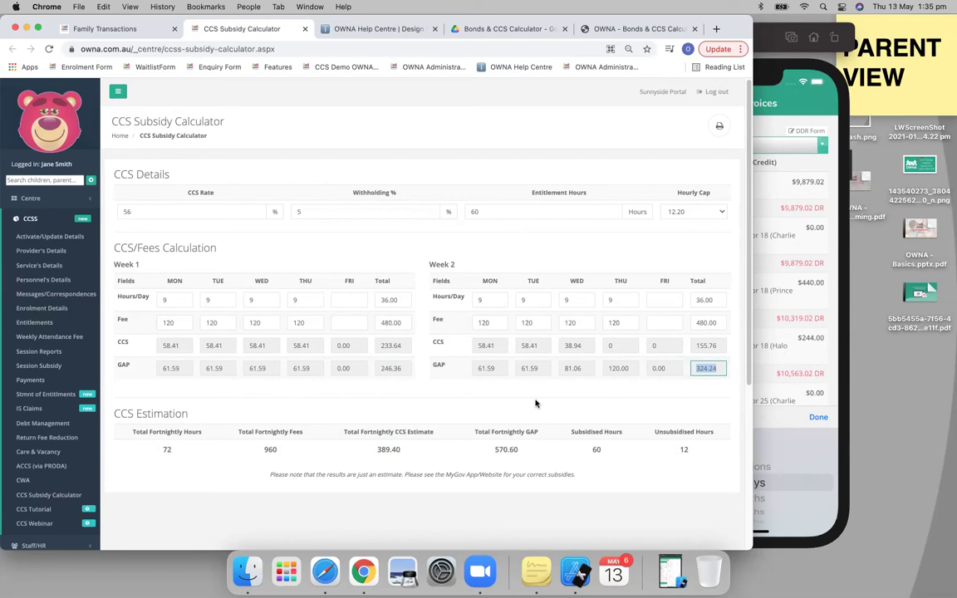
pyautogui.click(471, 403)
# Try a fee of 130 for Monday, Tuesday and Wednesday of Week 1
pyautogui.doubleClick(179, 322)
pyautogui.write('130')
pyautogui.press('Tab')
pyautogui.write('130')
pyautogui.press('Tab')
pyautogui.write('130')
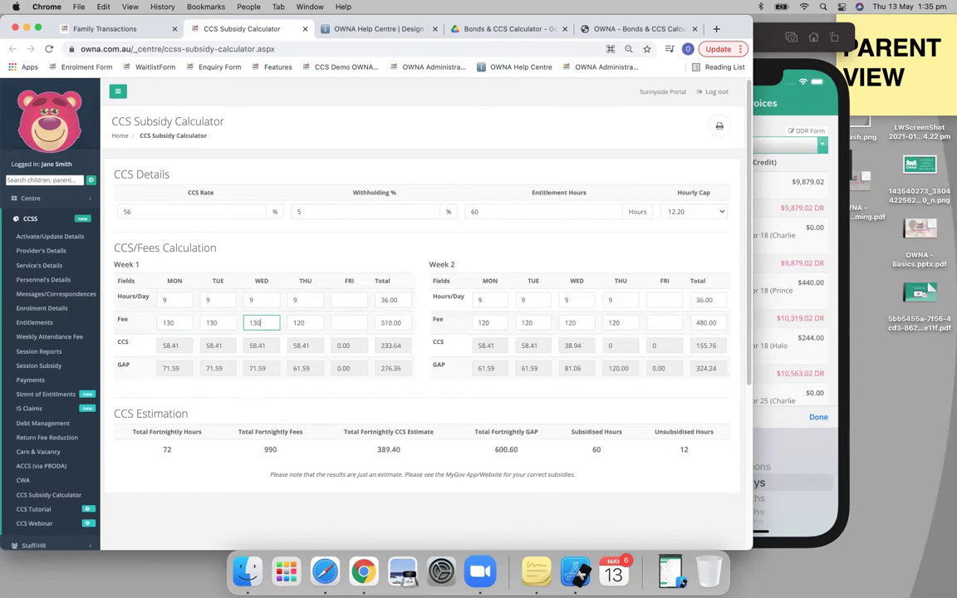
pyautogui.press('Tab')
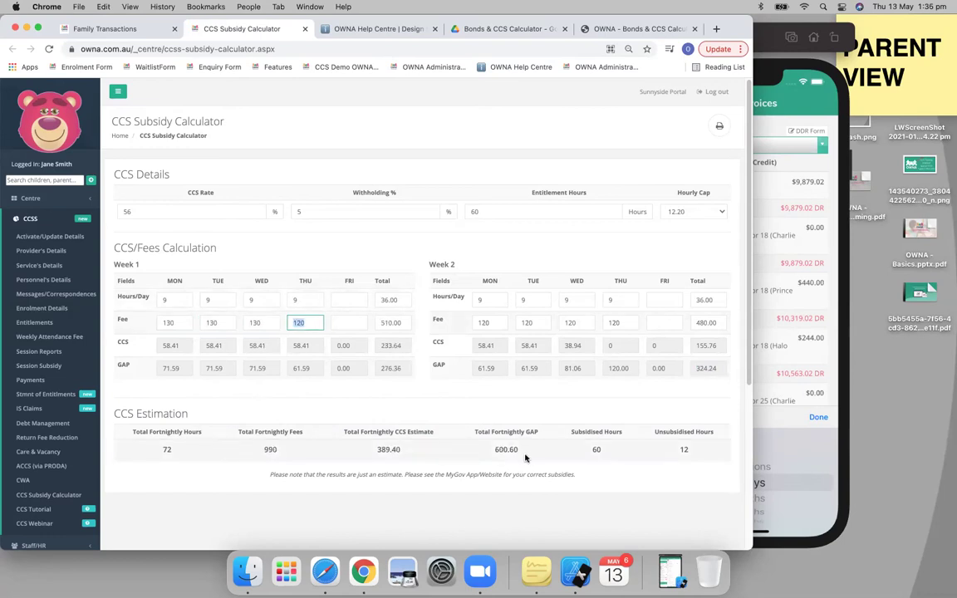
# Undo the fee changes for Monday to Wednesday of Week 1
pyautogui.press('super+z')
pyautogui.press('super+z')
pyautogui.press('super+z')
pyautogui.press('super+z')
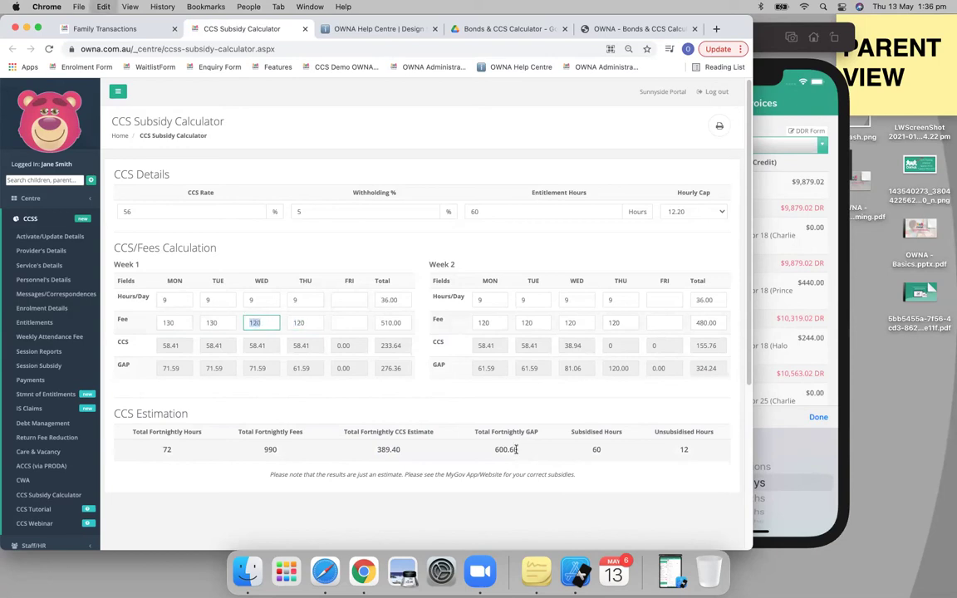
pyautogui.press('super+z')
pyautogui.press('super+z')
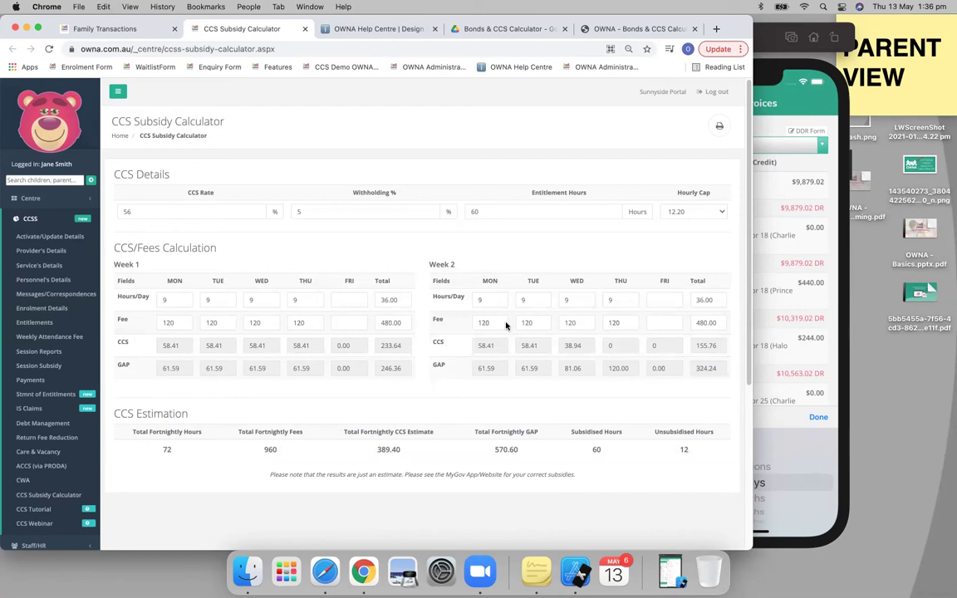
pyautogui.click(435, 393)
# Open the print preview of the CCS estimate and set its layout to Portrait
pyautogui.click(719, 127)
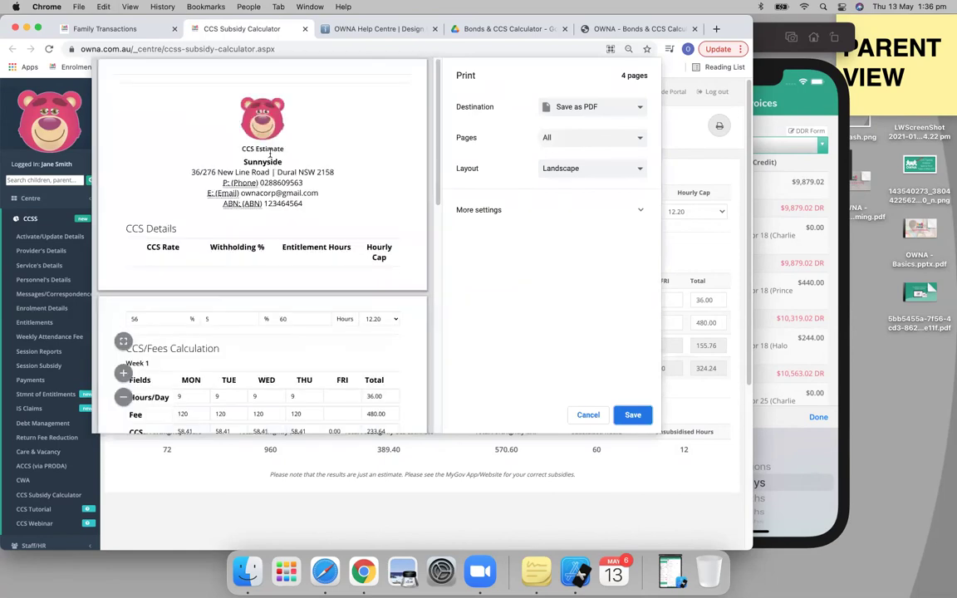
pyautogui.scroll(-3, 269, 192)
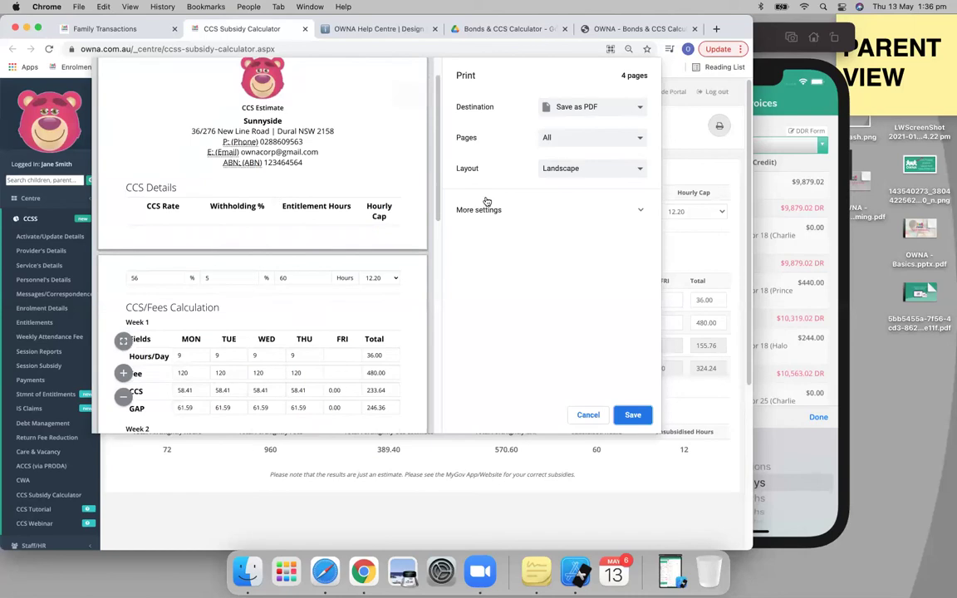
pyautogui.click(570, 170)
pyautogui.click(559, 156)
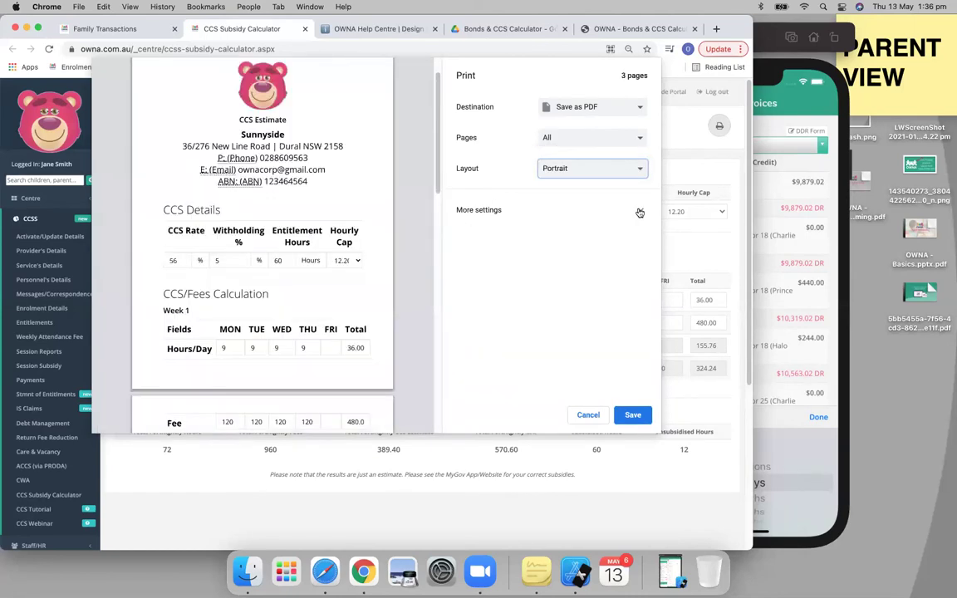
# Turn on headers and footers in the additional print settings, check the preview, and turn them off again
pyautogui.click(639, 211)
pyautogui.scroll(-1, 532, 315)
pyautogui.click(562, 353)
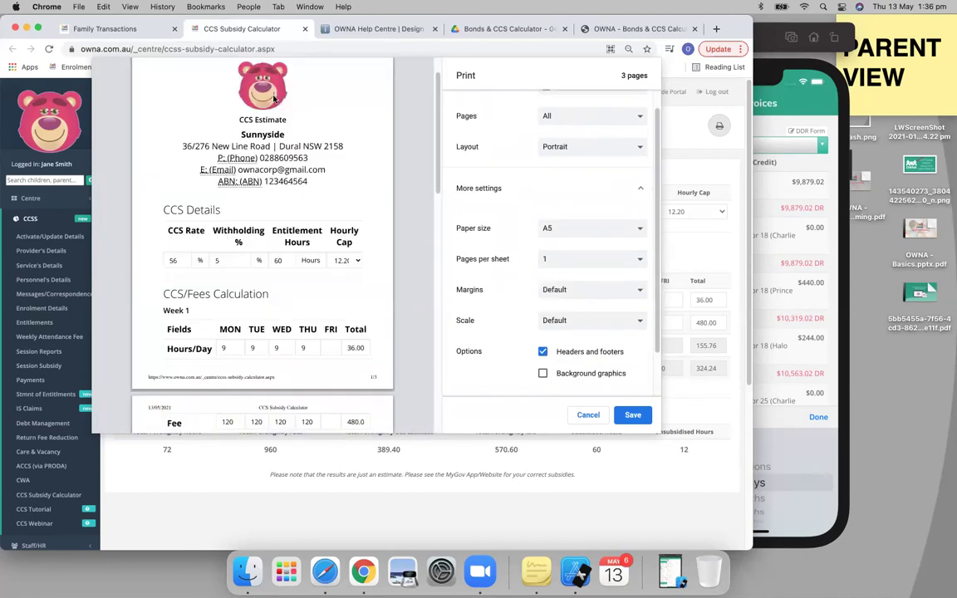
pyautogui.scroll(1, 259, 76)
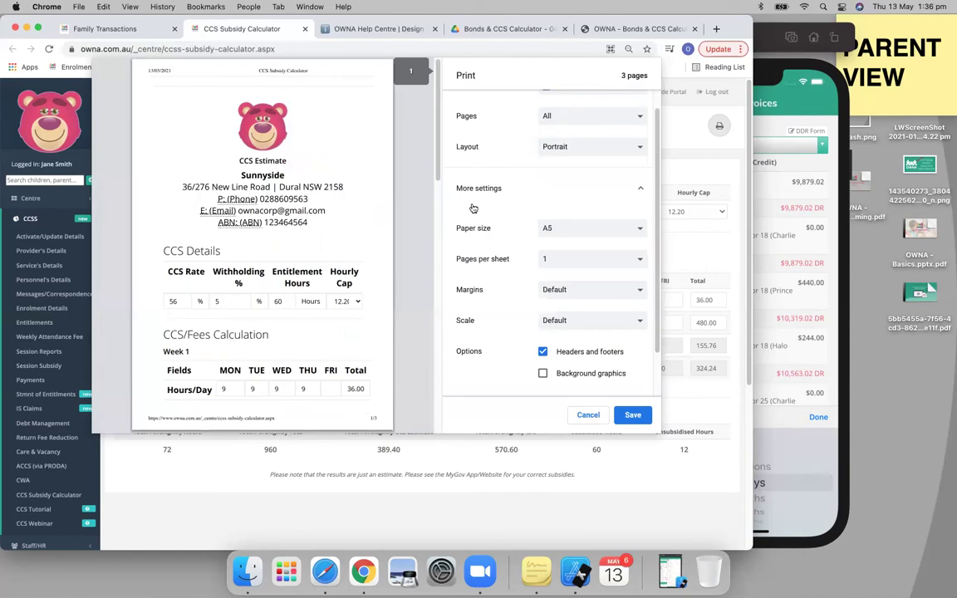
pyautogui.click(542, 352)
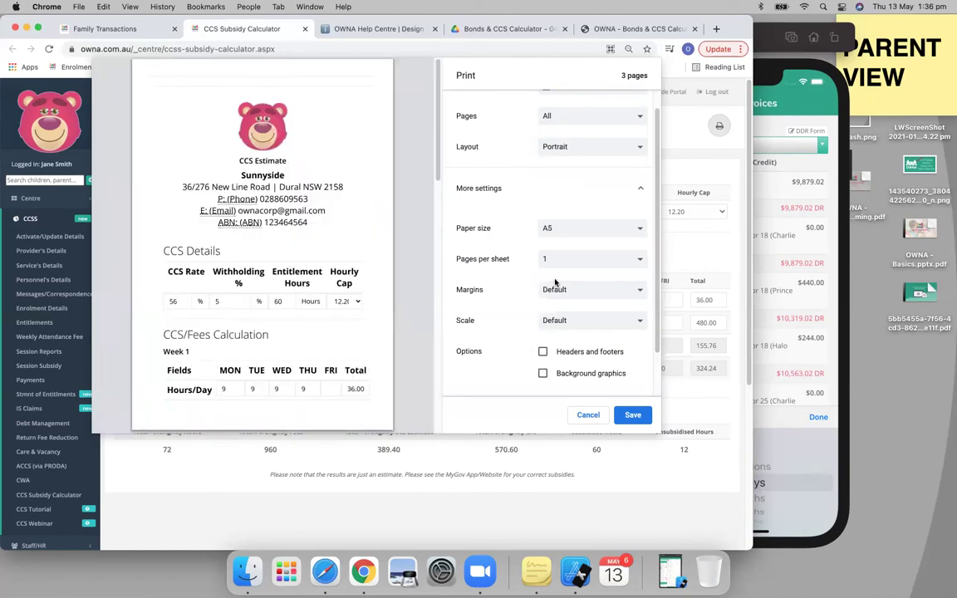
# Set the print scale to a customised 70 and review the pages in the preview
pyautogui.click(585, 323)
pyautogui.click(581, 334)
pyautogui.click(569, 345)
pyautogui.click(569, 345)
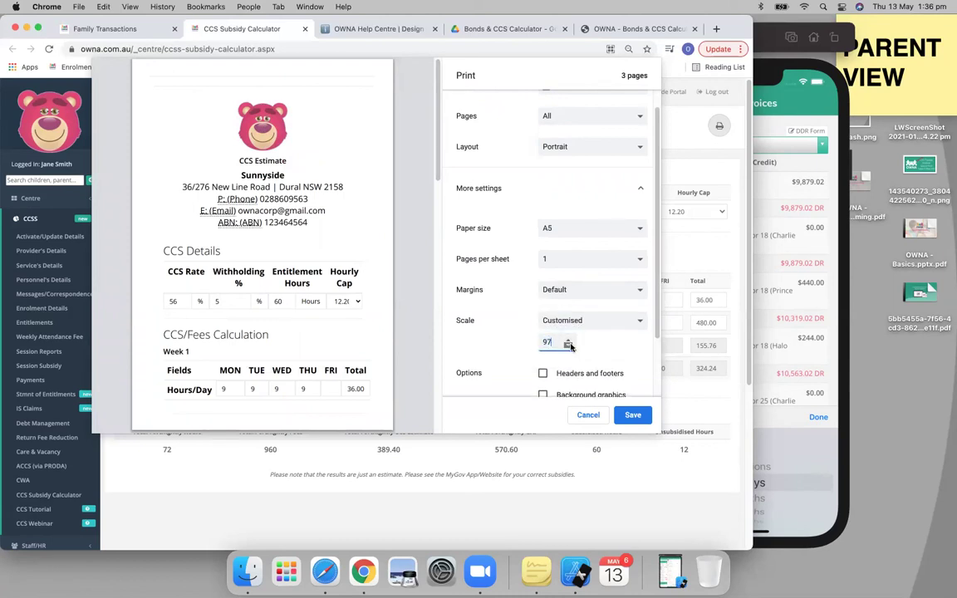
pyautogui.click(569, 346)
pyautogui.write('70')
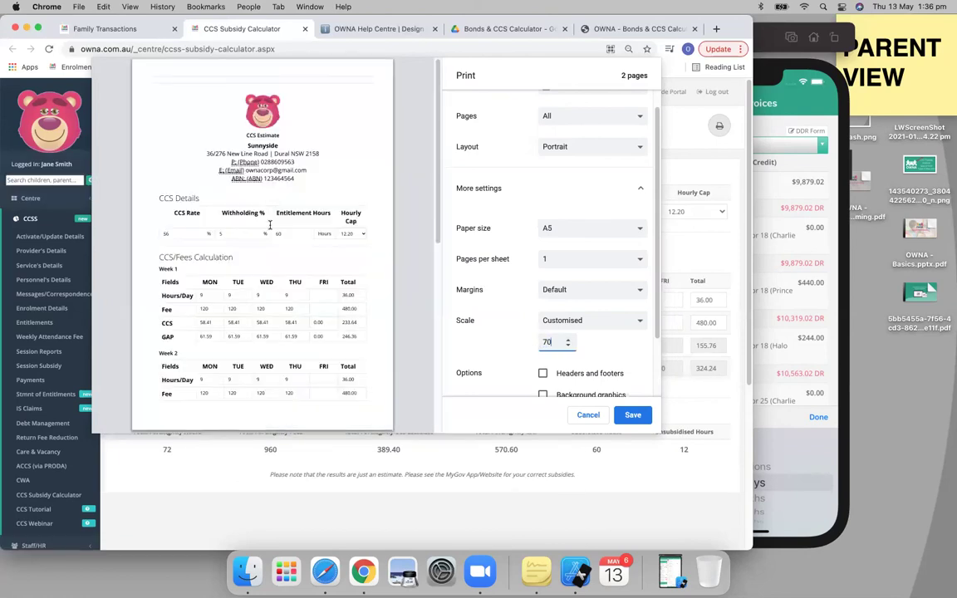
pyautogui.scroll(-5, 283, 210)
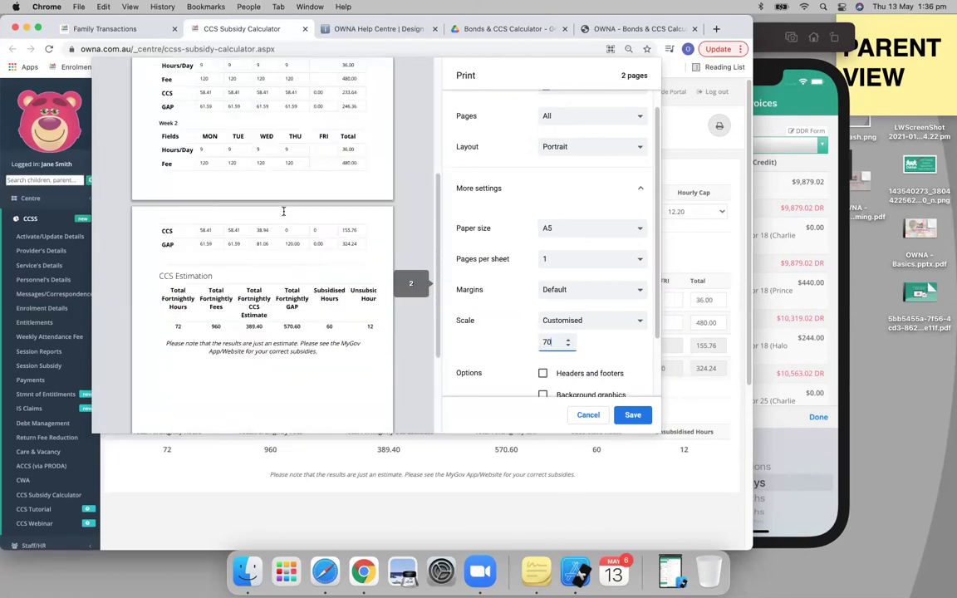
pyautogui.scroll(1, 283, 210)
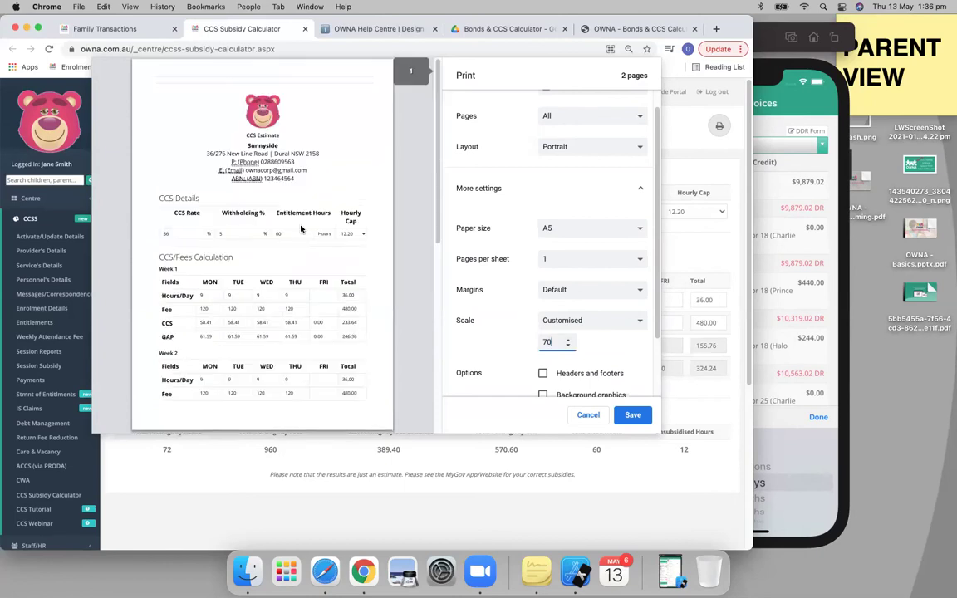
# Set the print layout to Landscape, reduce the scale to 68, and look through the preview
pyautogui.click(565, 150)
pyautogui.click(567, 162)
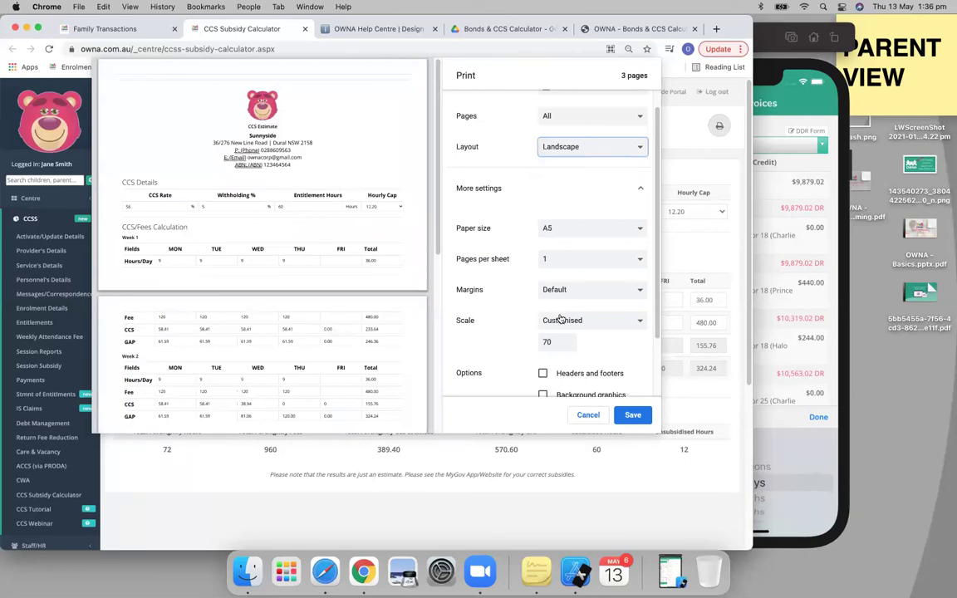
pyautogui.click(568, 344)
pyautogui.click(568, 344)
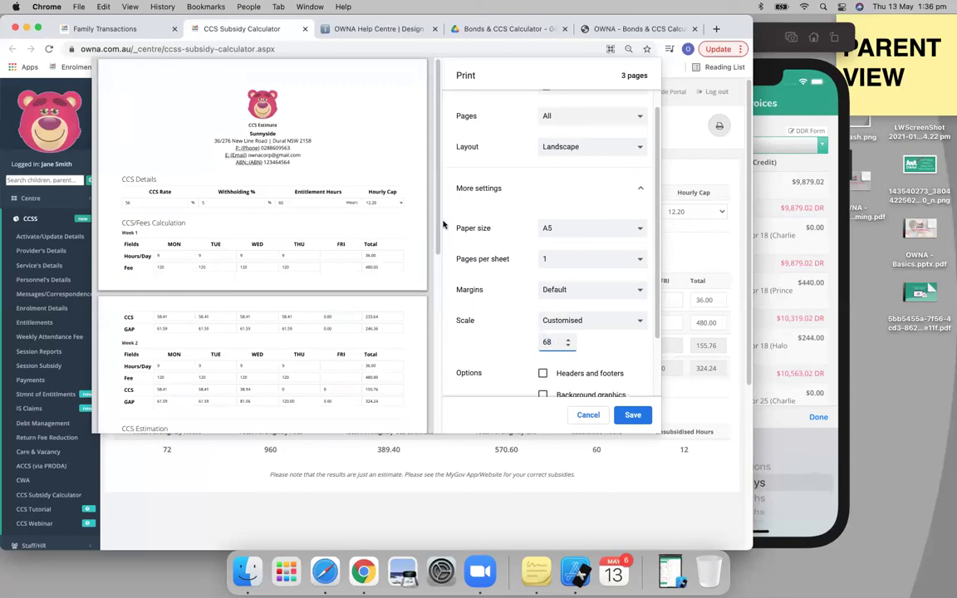
pyautogui.scroll(-5, 444, 222)
pyautogui.scroll(2, 445, 199)
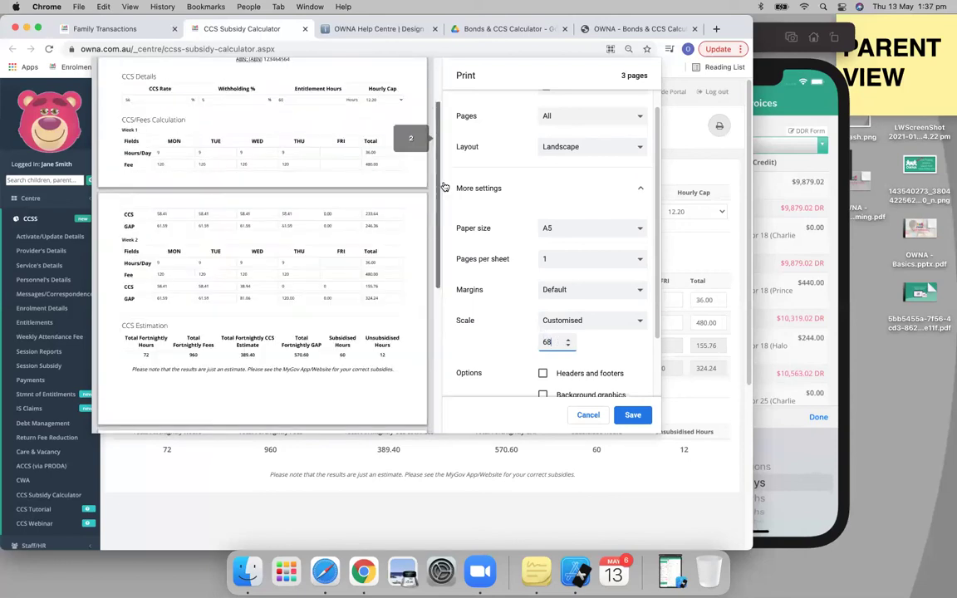
pyautogui.scroll(3, 445, 187)
# Set the paper size to A4 and the scale to 60, and check the centre's contact details in the preview
pyautogui.click(555, 228)
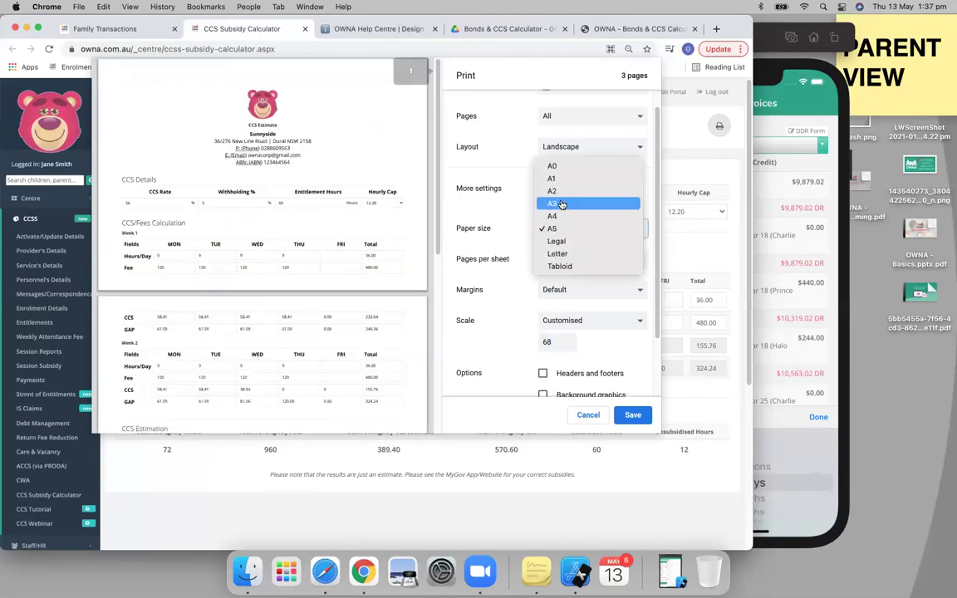
pyautogui.click(555, 217)
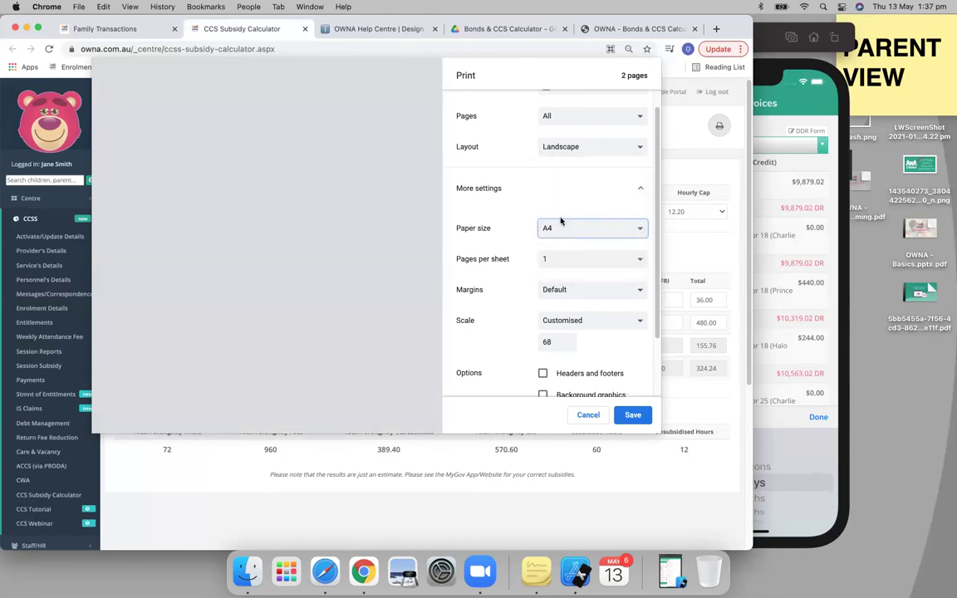
pyautogui.click(534, 341)
pyautogui.press('BackSpace')
pyautogui.write('0')
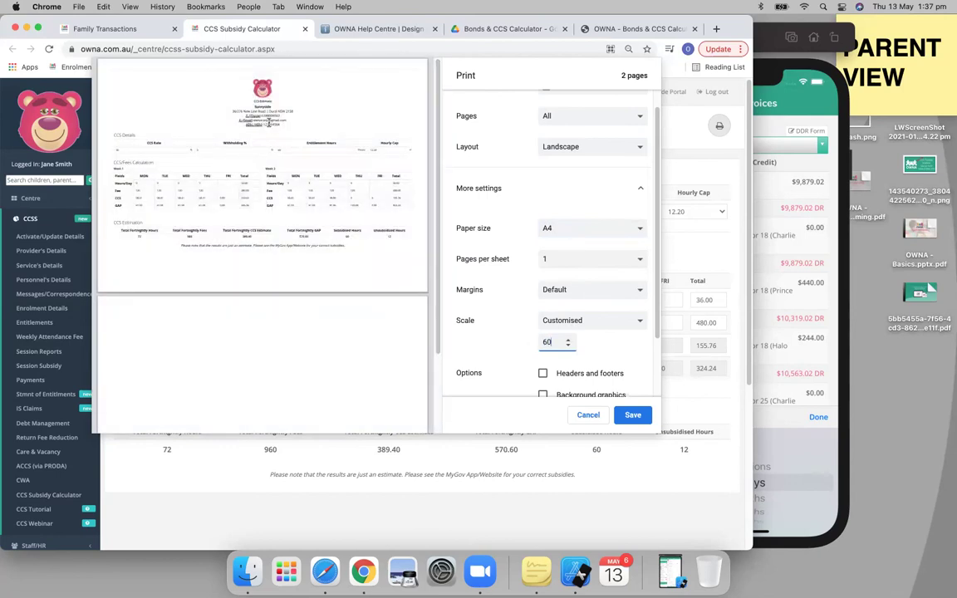
pyautogui.moveTo(255, 107); pyautogui.dragTo(284, 122)
pyautogui.click(283, 121)
# Look at the additional print destinations, and cancel the print without saving the estimate
pyautogui.scroll(1, 598, 166)
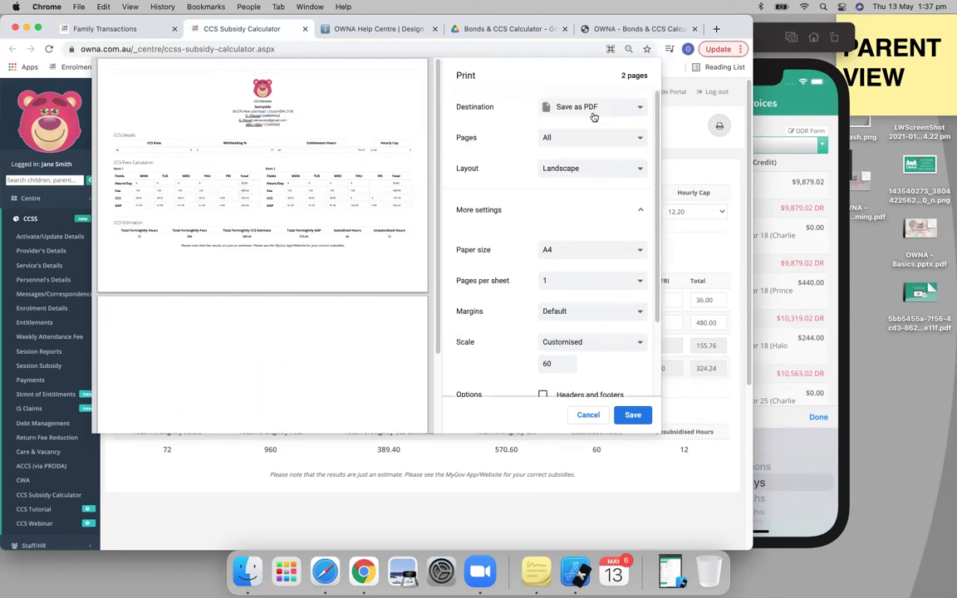
pyautogui.click(547, 105)
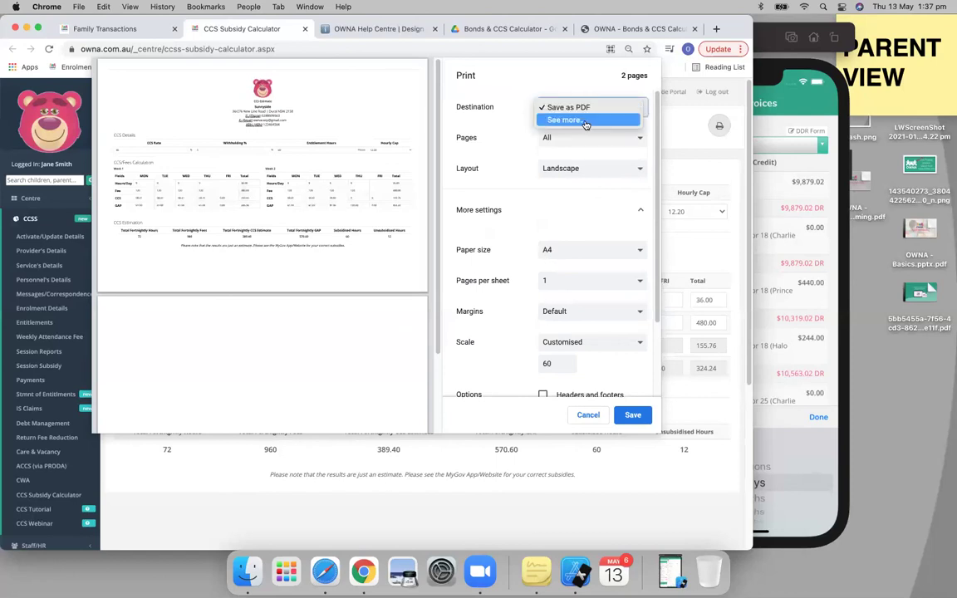
pyautogui.click(595, 120)
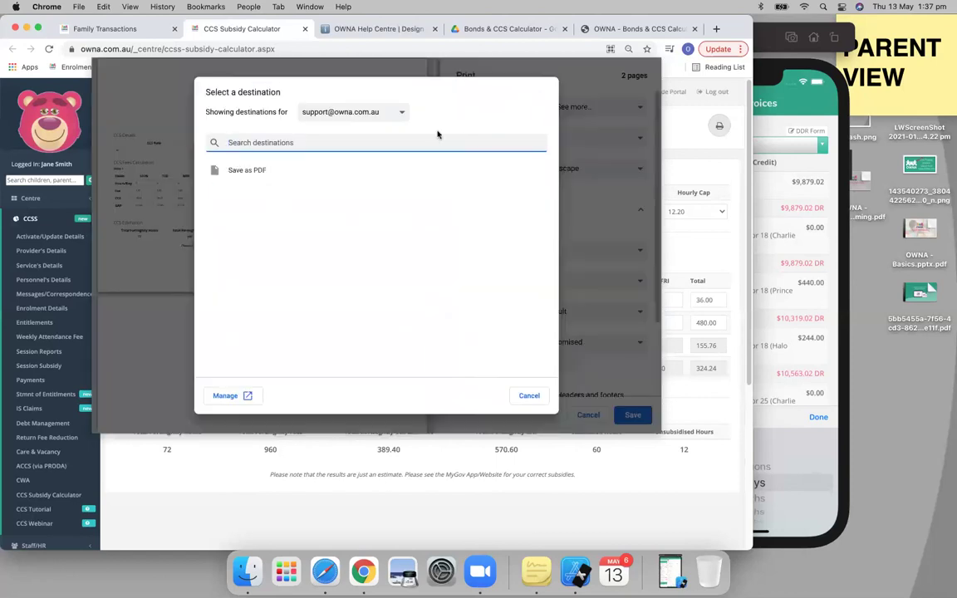
pyautogui.click(529, 397)
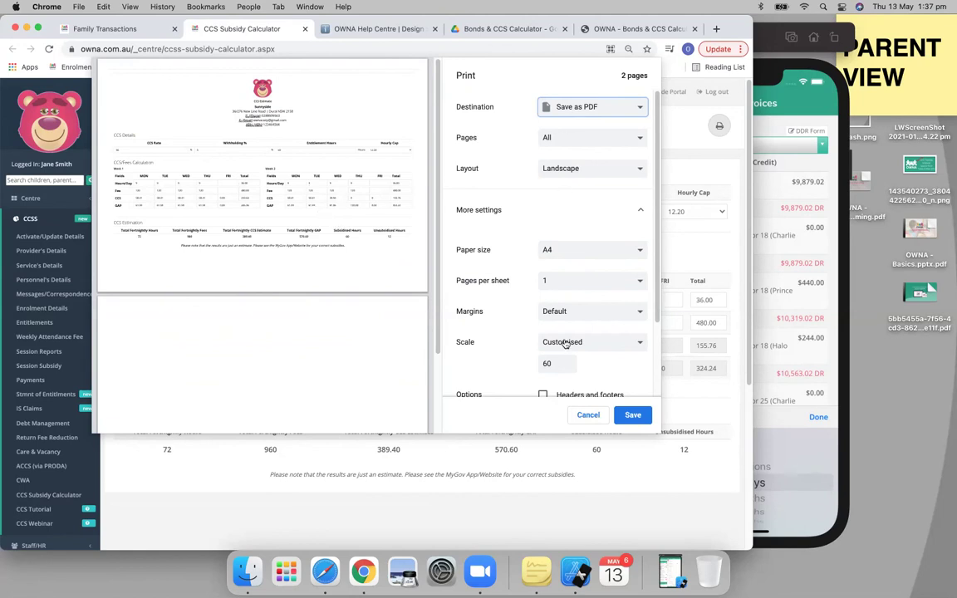
pyautogui.click(587, 413)
# Check the total fortnightly GAP, and try 11 hours per day for Monday to Thursday of Week 1
pyautogui.click(164, 298)
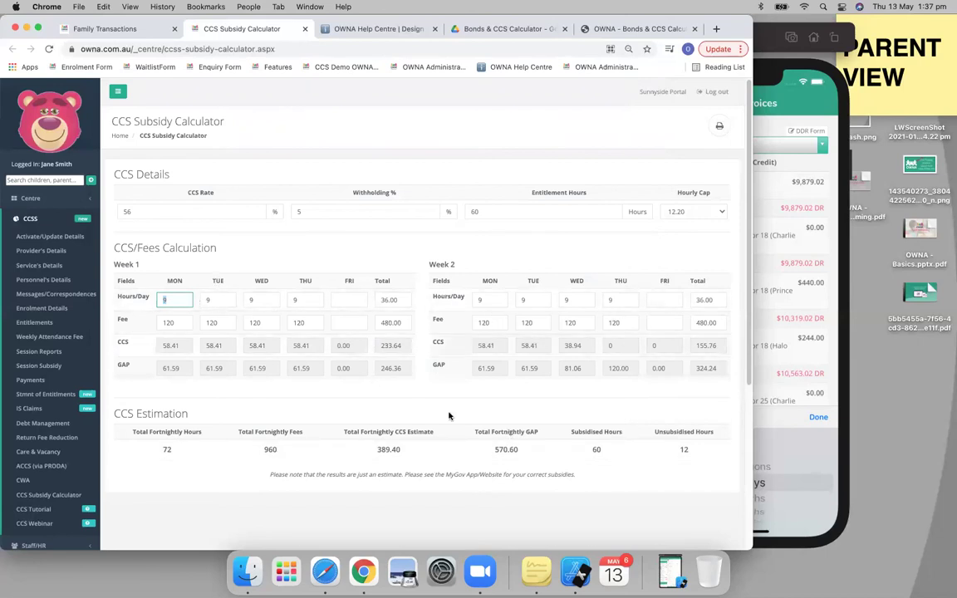
pyautogui.doubleClick(533, 452)
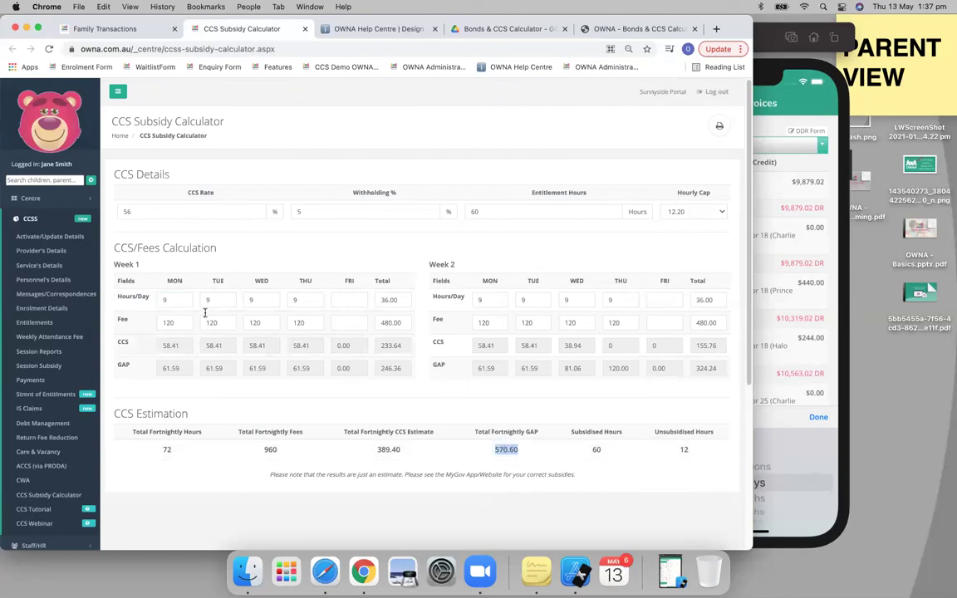
pyautogui.click(158, 297)
pyautogui.write('11')
pyautogui.click(214, 299)
pyautogui.write('11')
pyautogui.click(259, 300)
pyautogui.write('11')
pyautogui.click(299, 300)
pyautogui.write('11')
# Try 11 hours per day for Monday to Thursday of Week 2 and check the total fortnightly GAP
pyautogui.click(486, 301)
pyautogui.write('11')
pyautogui.click(528, 301)
pyautogui.write('11')
pyautogui.click(585, 302)
pyautogui.write('11')
pyautogui.click(613, 301)
pyautogui.write('11')
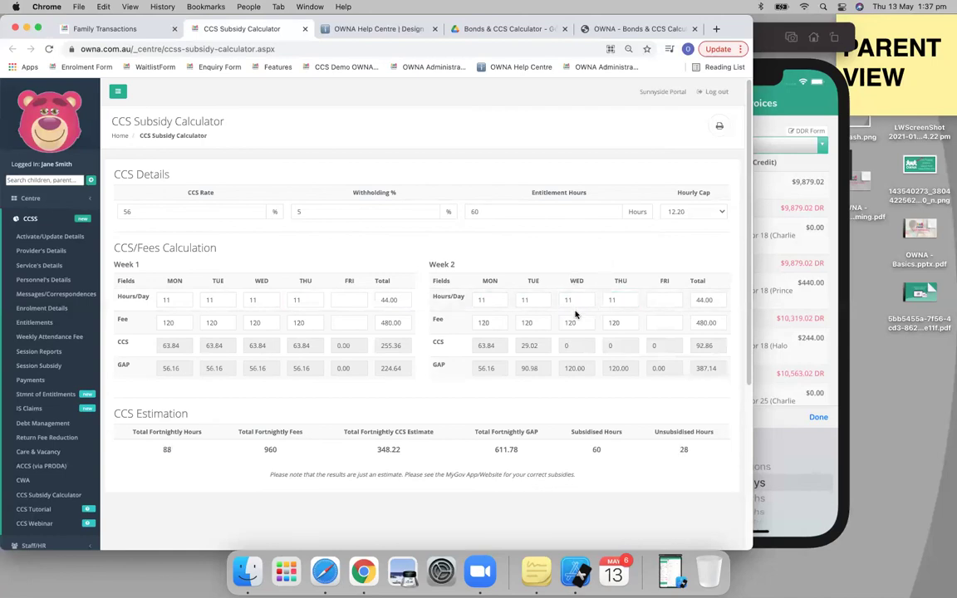
pyautogui.moveTo(488, 449); pyautogui.dragTo(524, 452)
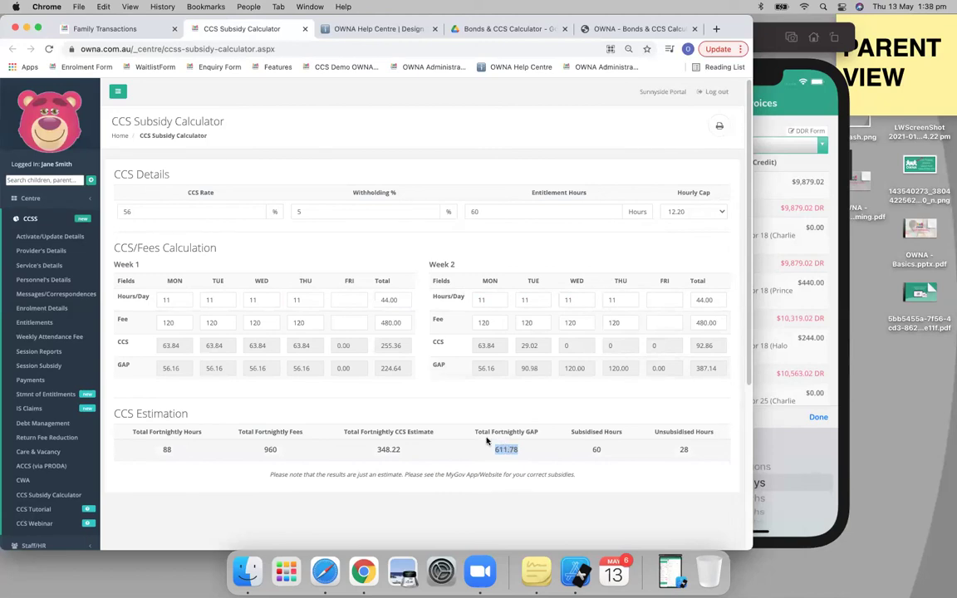
# Set the Week 1 hours to 10 per day for Monday to Thursday
pyautogui.click(170, 300)
pyautogui.press('BackSpace')
pyautogui.write('0')
pyautogui.press('Tab')
pyautogui.write('10')
pyautogui.press('Tab')
pyautogui.write('10')
pyautogui.press('Tab')
pyautogui.write('10')
pyautogui.press('Tab')
pyautogui.press('Tab')
pyautogui.press('Tab')
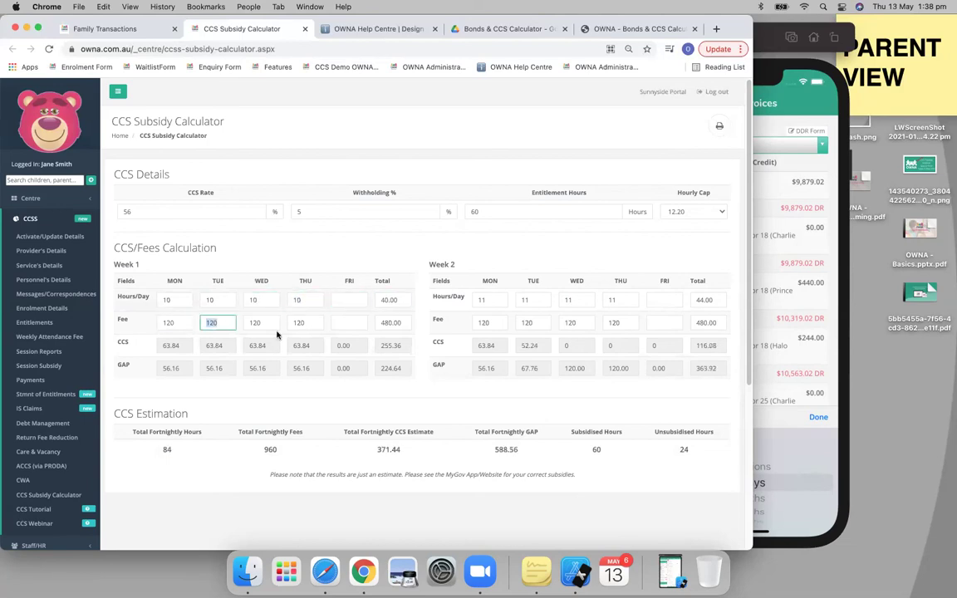
# Set the Week 2 hours to 10 per day for Monday to Thursday
pyautogui.doubleClick(482, 299)
pyautogui.write('10')
pyautogui.press('Tab')
pyautogui.write('10')
pyautogui.press('Tab')
pyautogui.write('1')
pyautogui.press('Tab')
pyautogui.write('10')
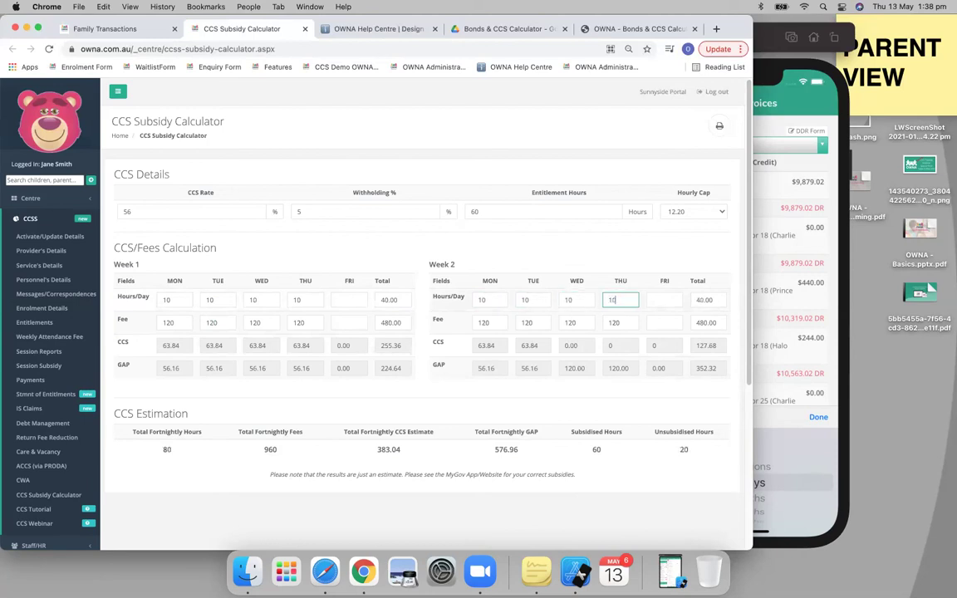
# Review the fortnightly GAP, CCS estimate and total hours in the CCS Estimation section
pyautogui.moveTo(495, 450); pyautogui.dragTo(521, 450)
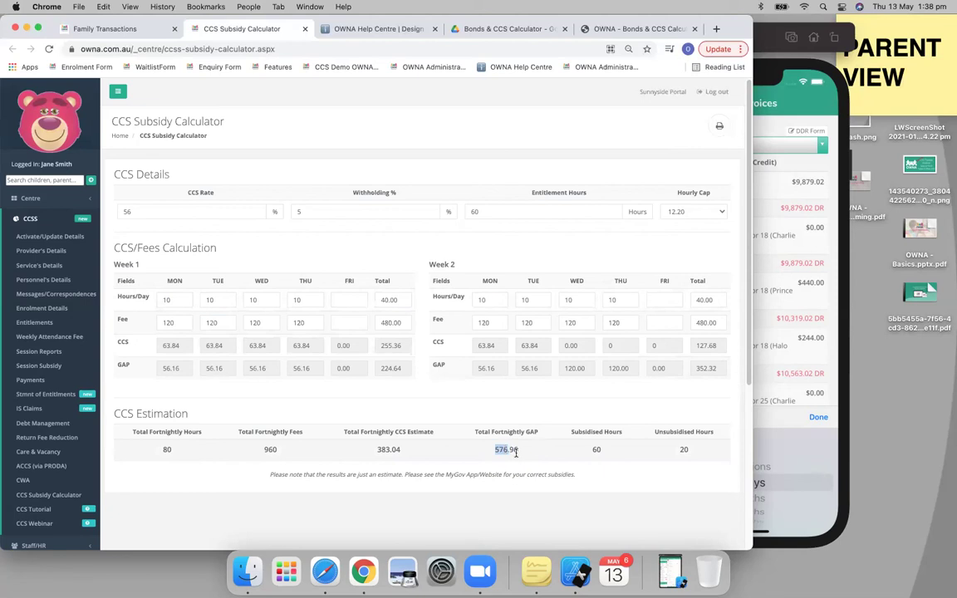
pyautogui.moveTo(381, 448); pyautogui.dragTo(402, 450)
pyautogui.moveTo(155, 452); pyautogui.dragTo(175, 452)
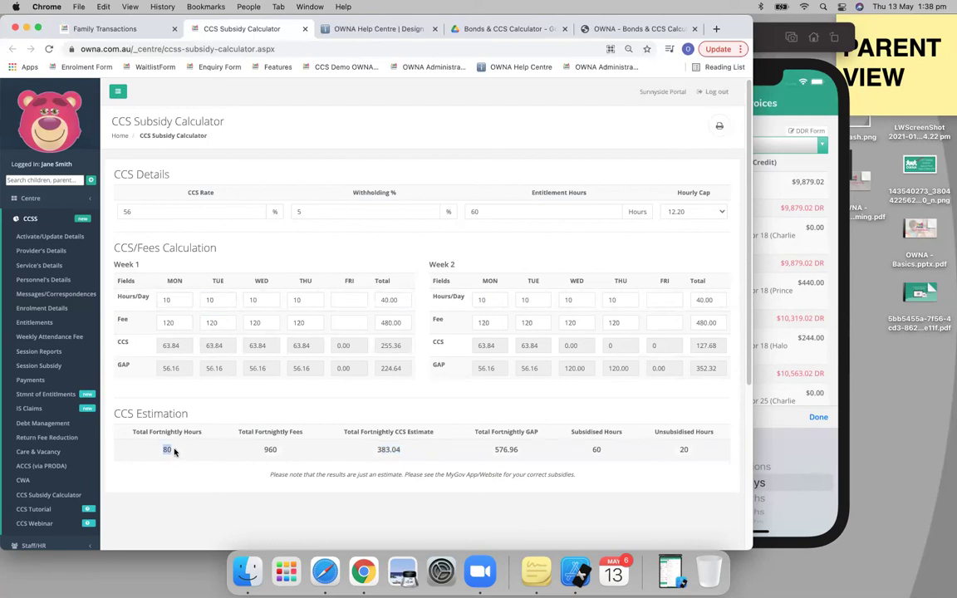